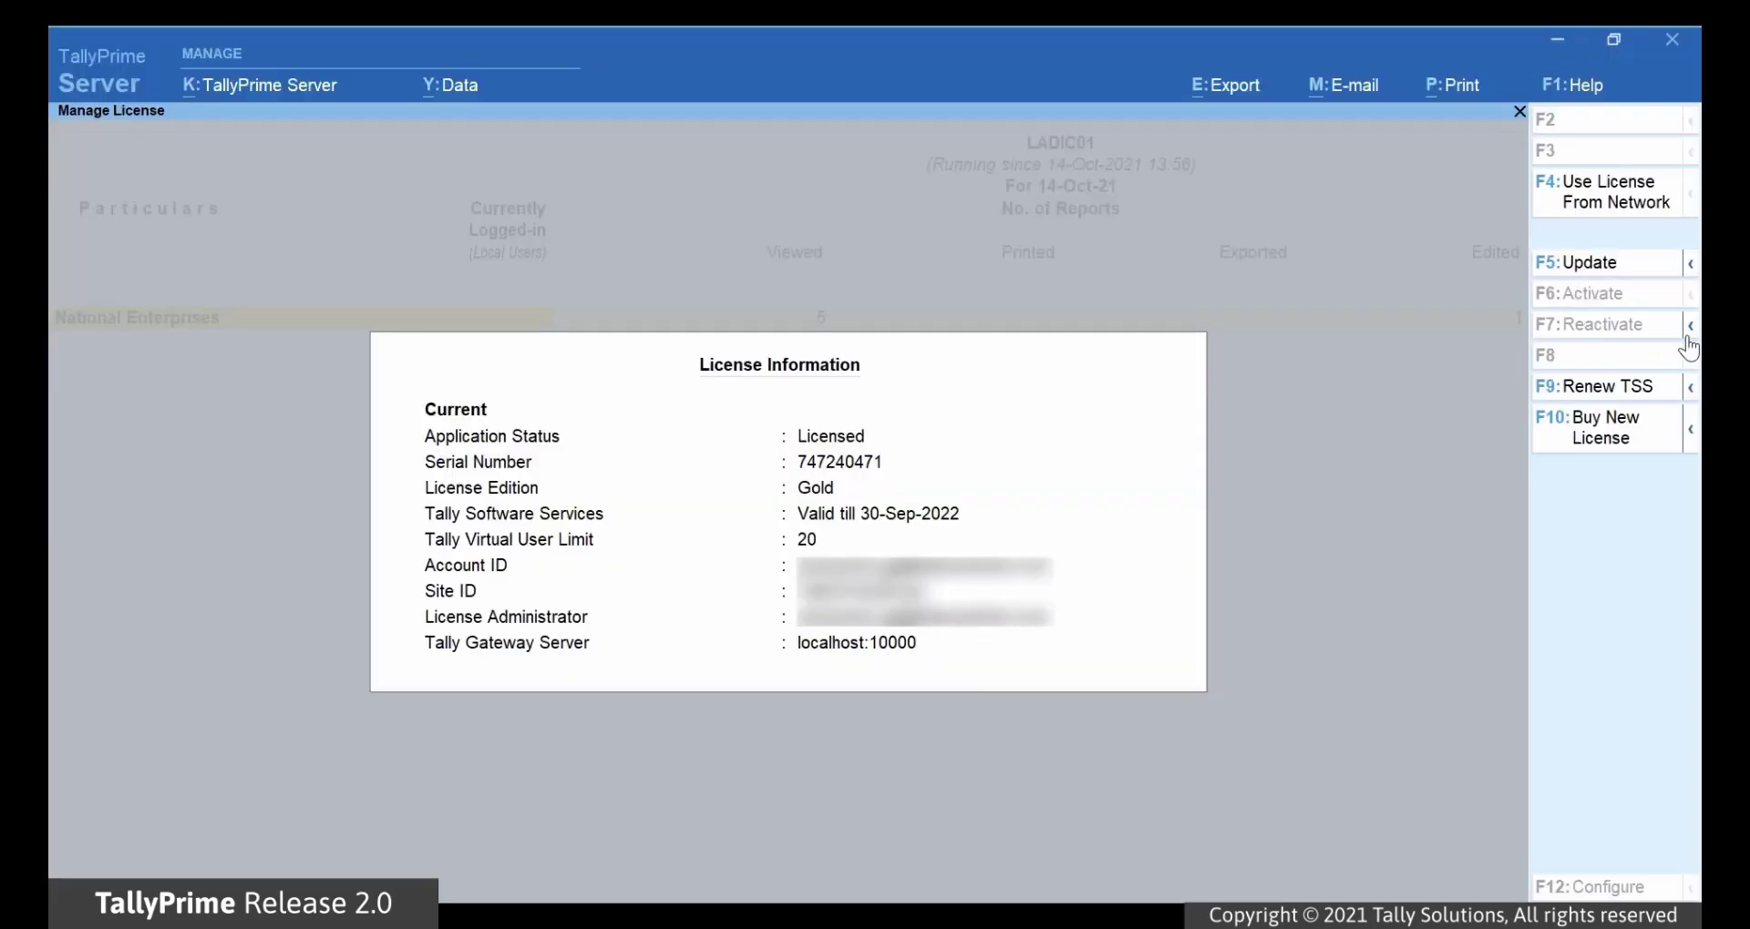
Step: Surrender the Gold licence with F7, authorising with the Tally.NET password and confirming Yes
{"action": "left_click", "coordinate": [1692, 332]}
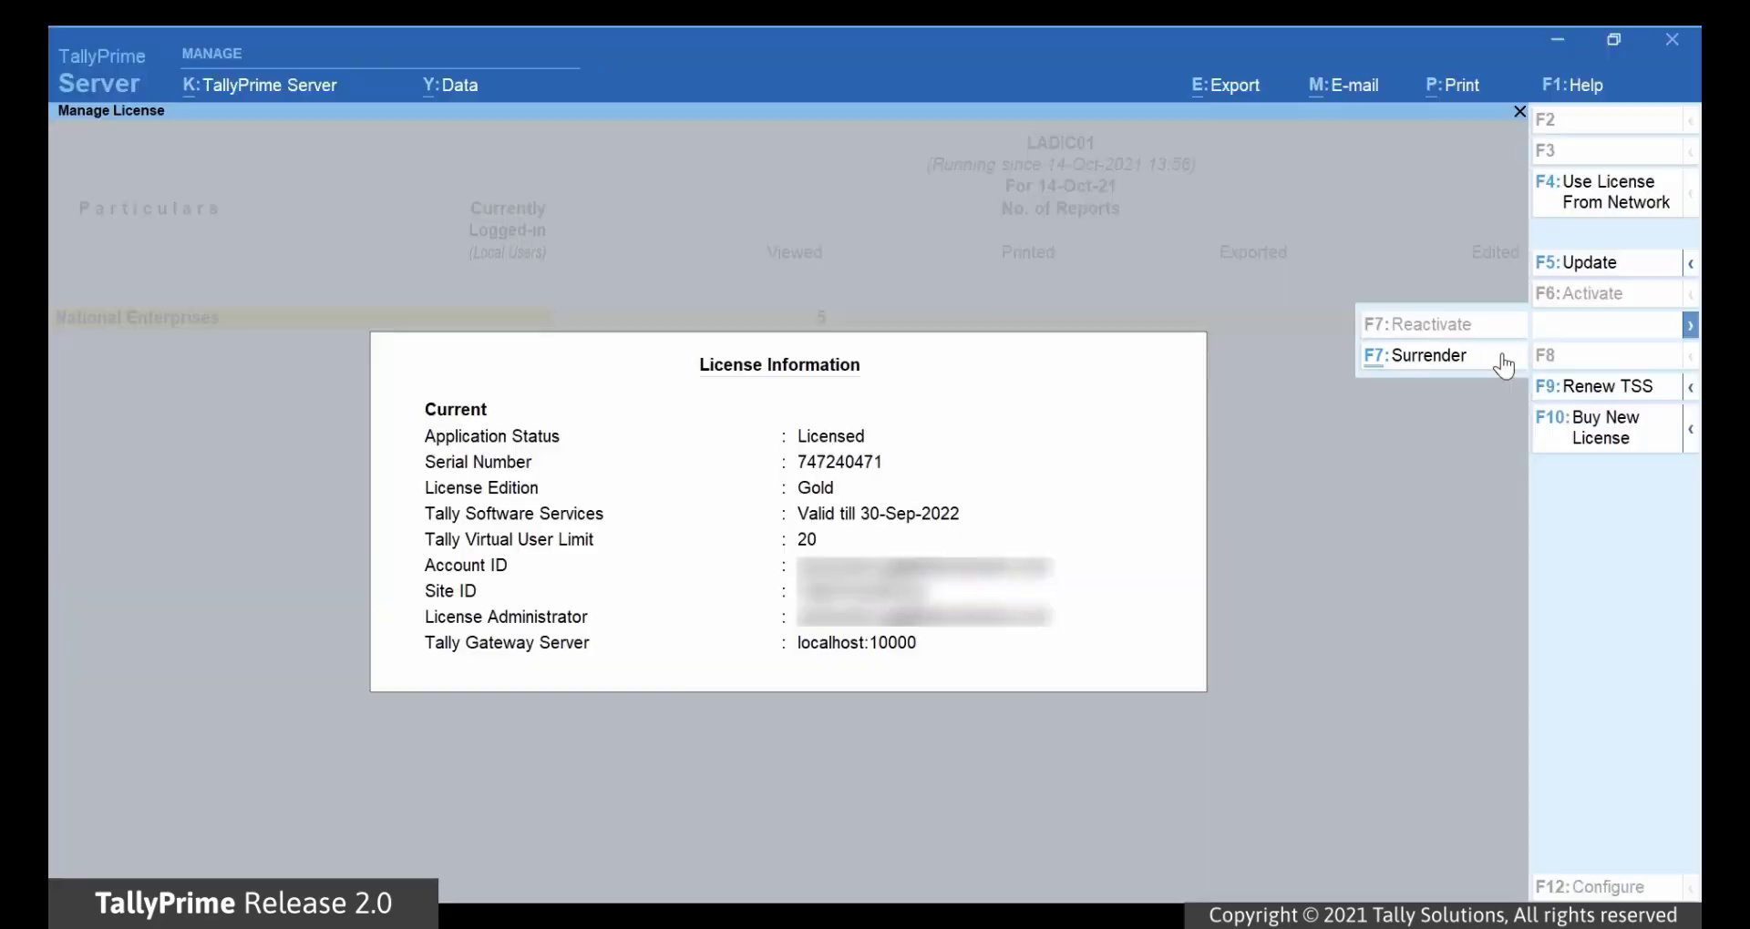
{"action": "left_click", "coordinate": [1500, 357]}
{"action": "type", "text": "*******"}
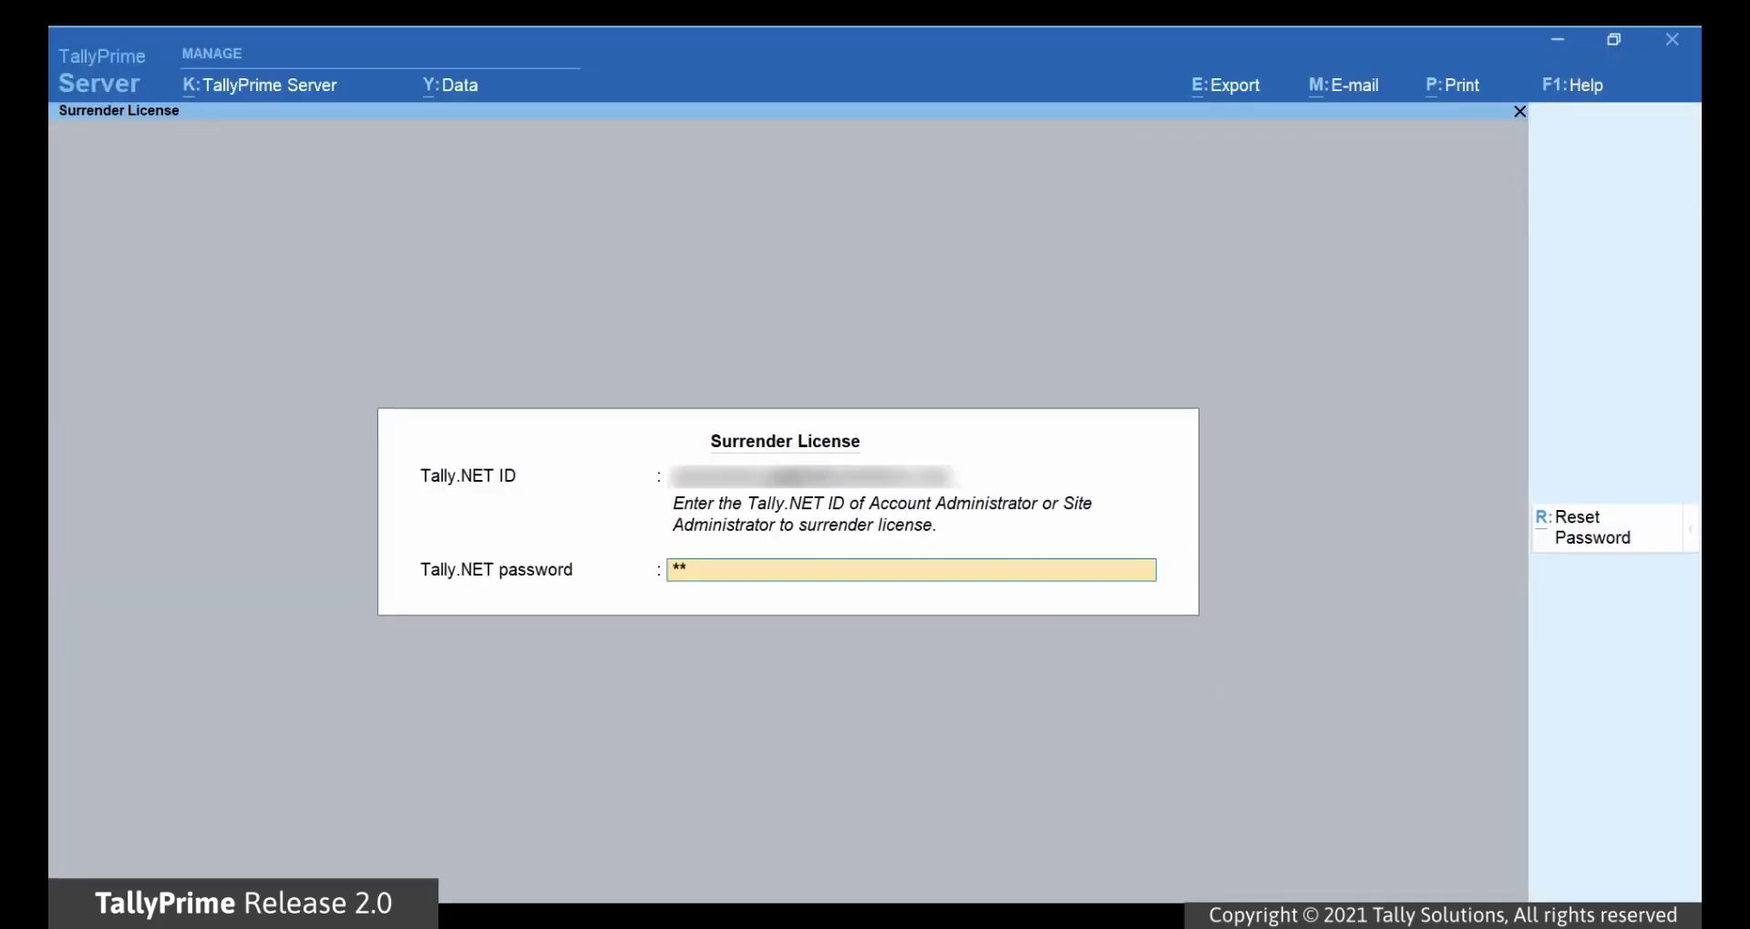
{"action": "type", "text": "*****"}
{"action": "key", "text": "Return"}
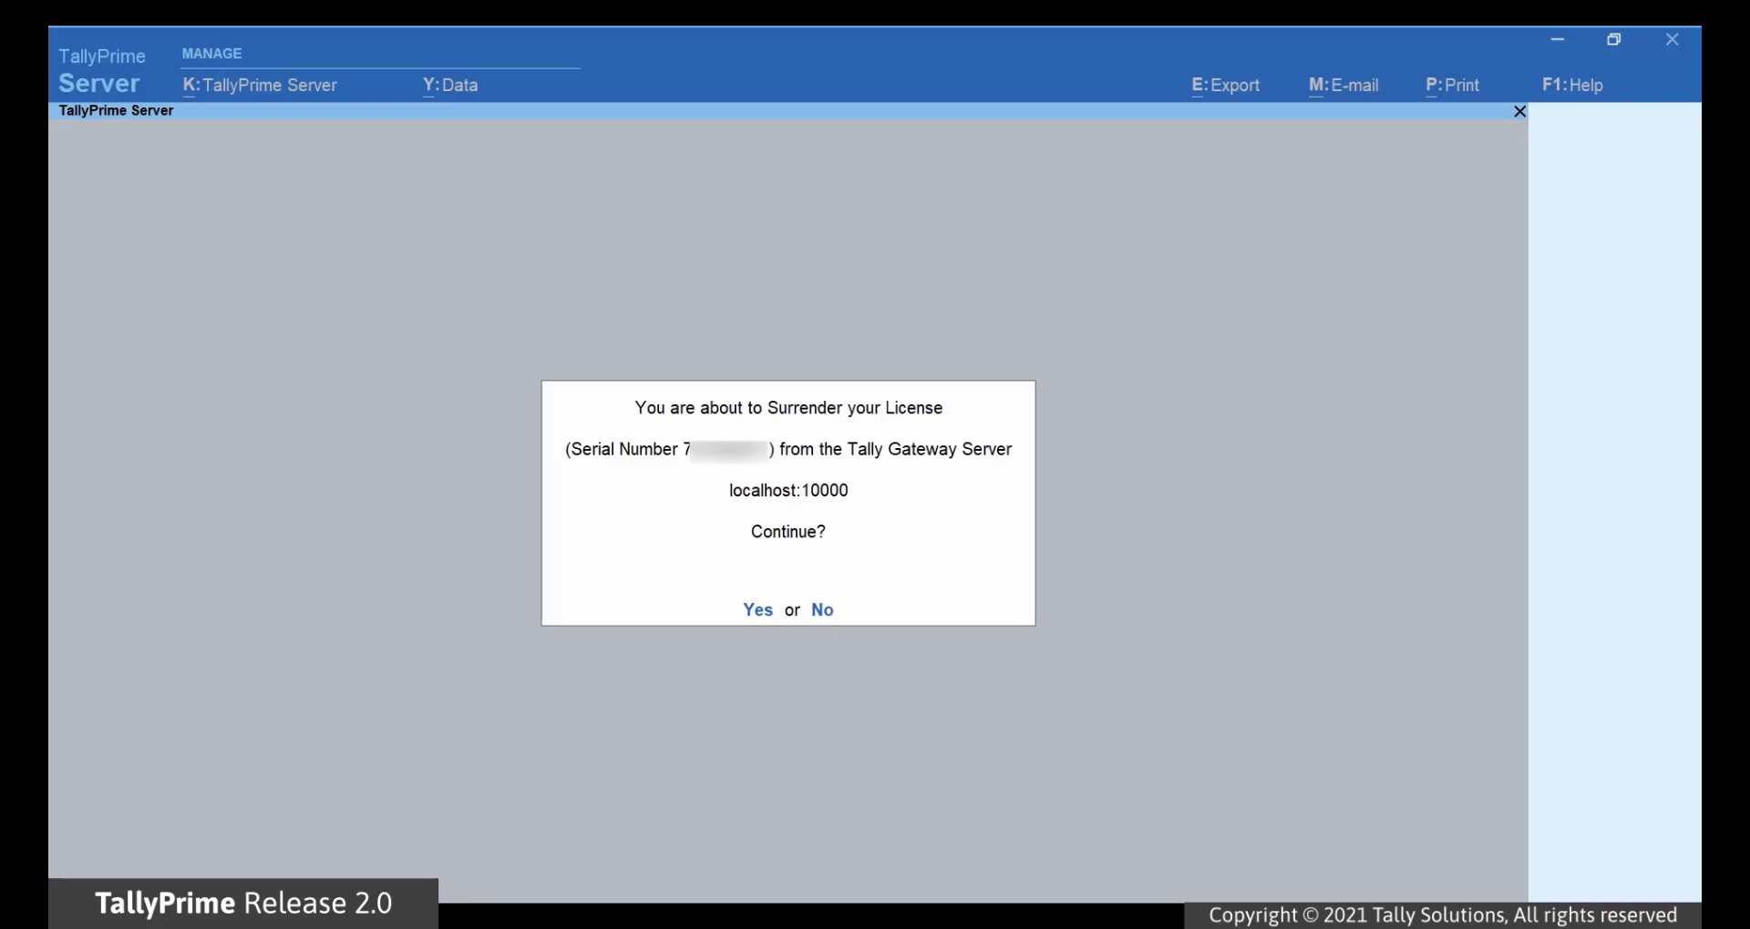
{"action": "key", "text": "y"}
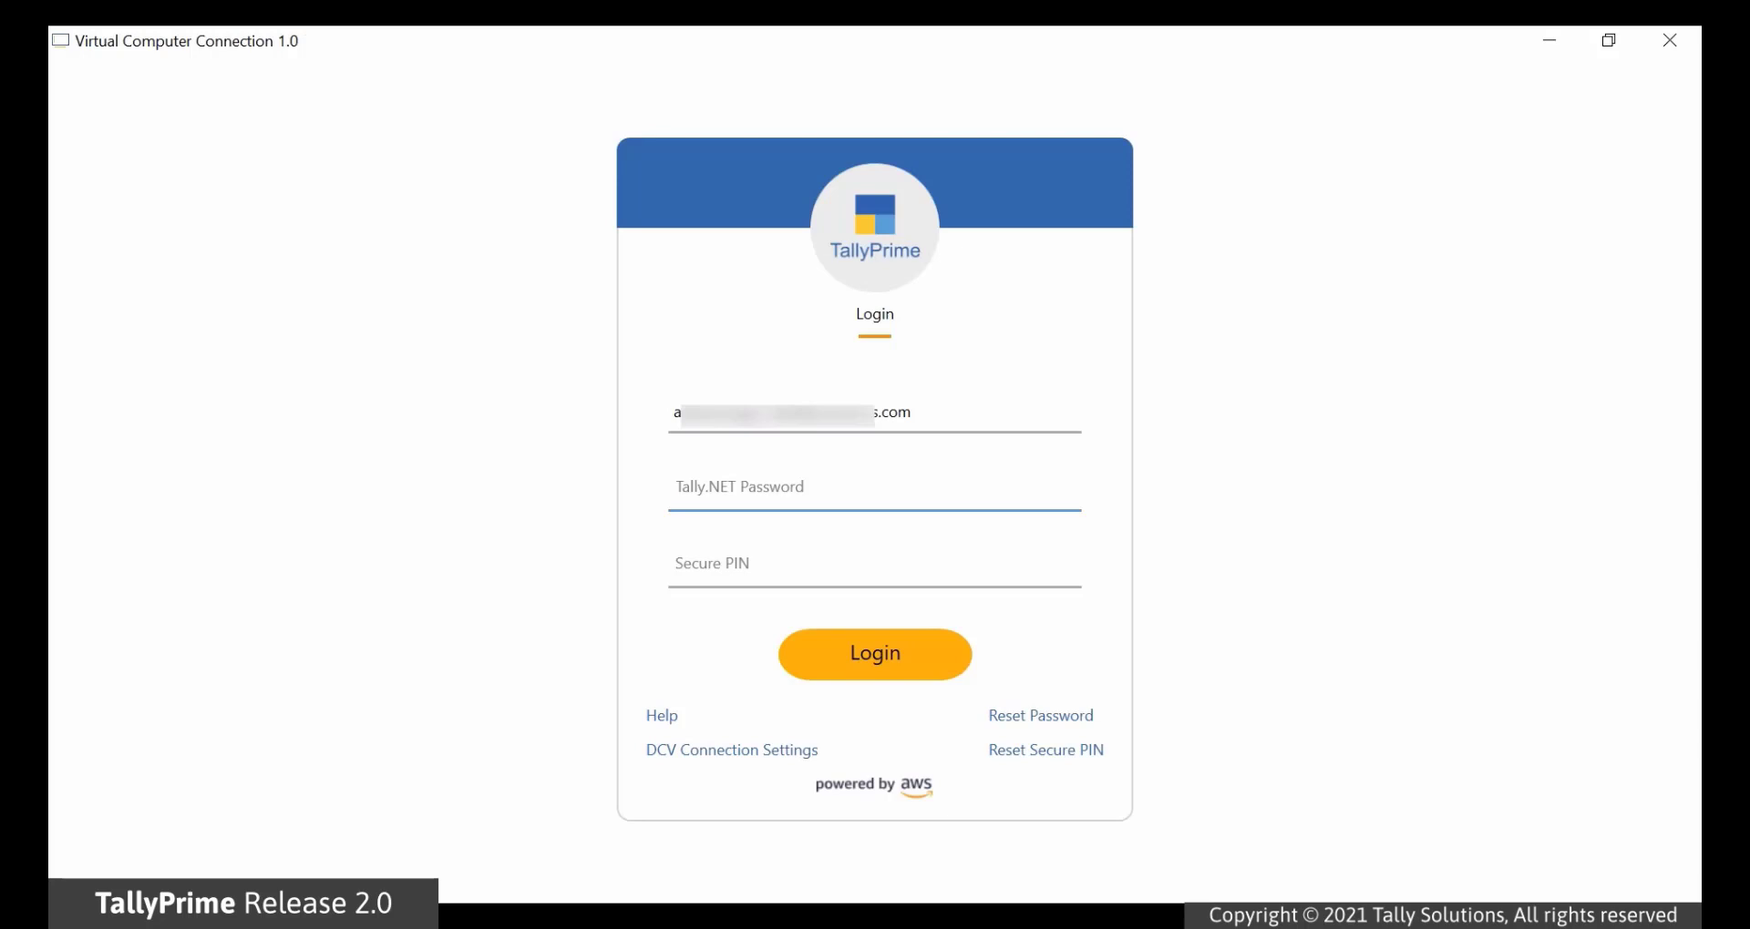
Step: Log in to Virtual Computer Connection with the Tally.NET password and Secure PIN
{"action": "type", "text": "••••••••••"}
{"action": "key", "text": "Tab"}
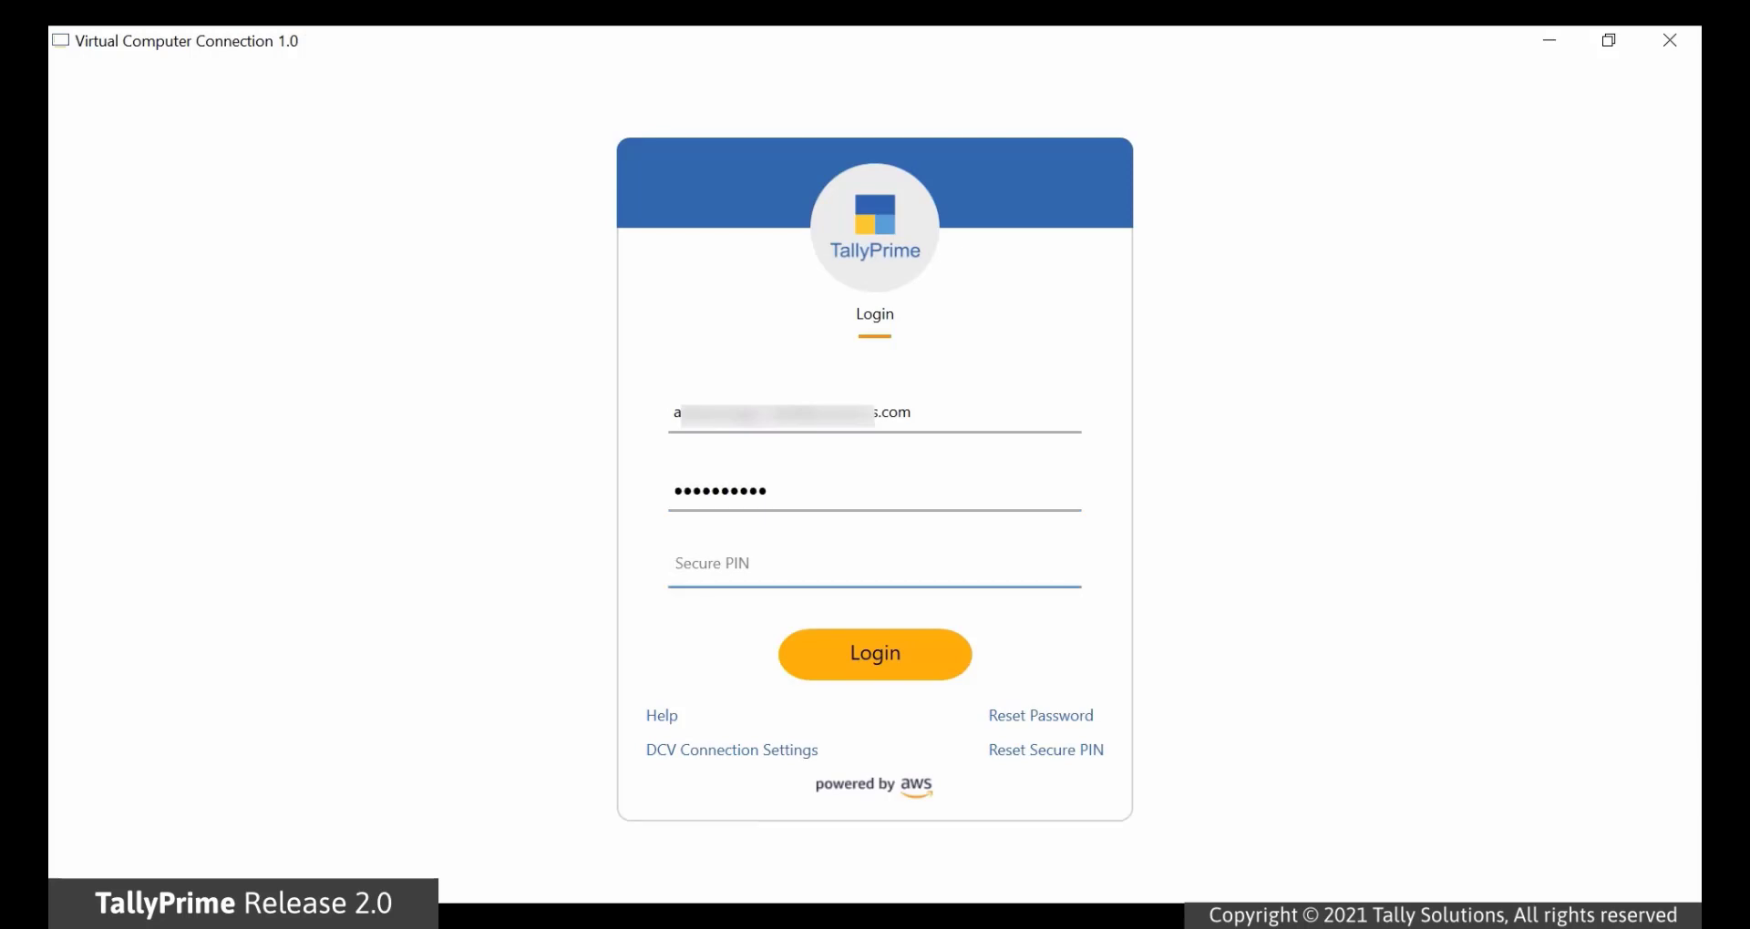
{"action": "type", "text": "••••••"}
{"action": "key", "text": "Return"}
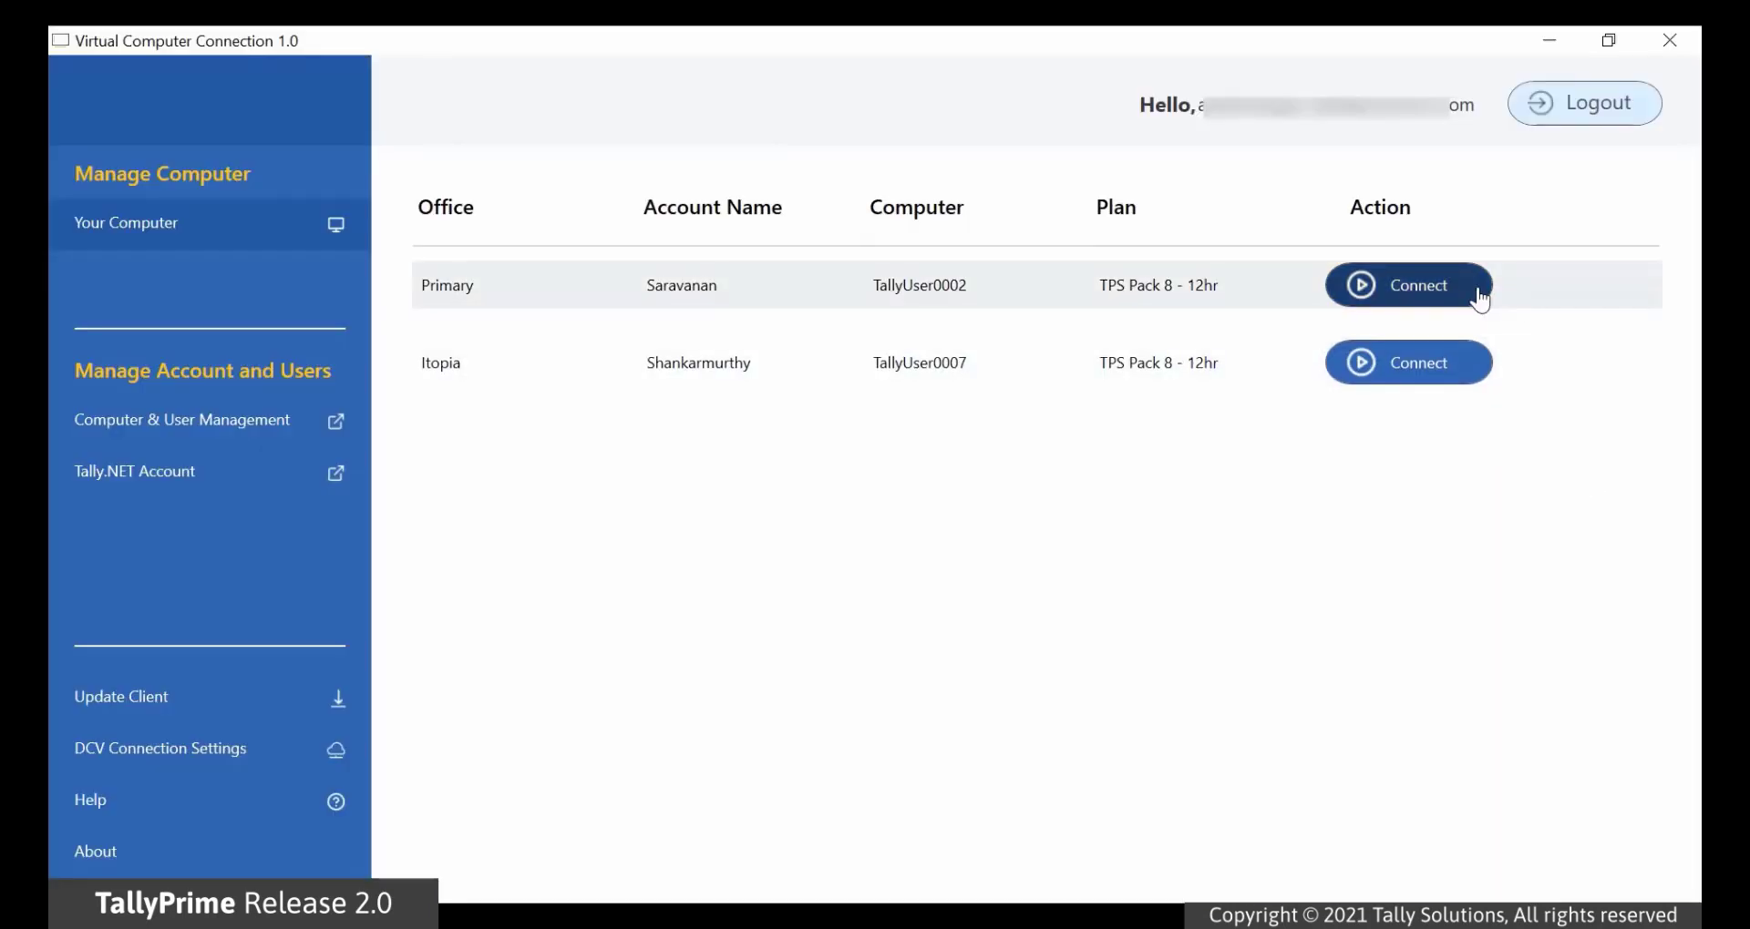
Step: Connect to TallyUser0002 in the Primary office and launch TallyPrime Server on its desktop
{"action": "left_click", "coordinate": [1478, 297]}
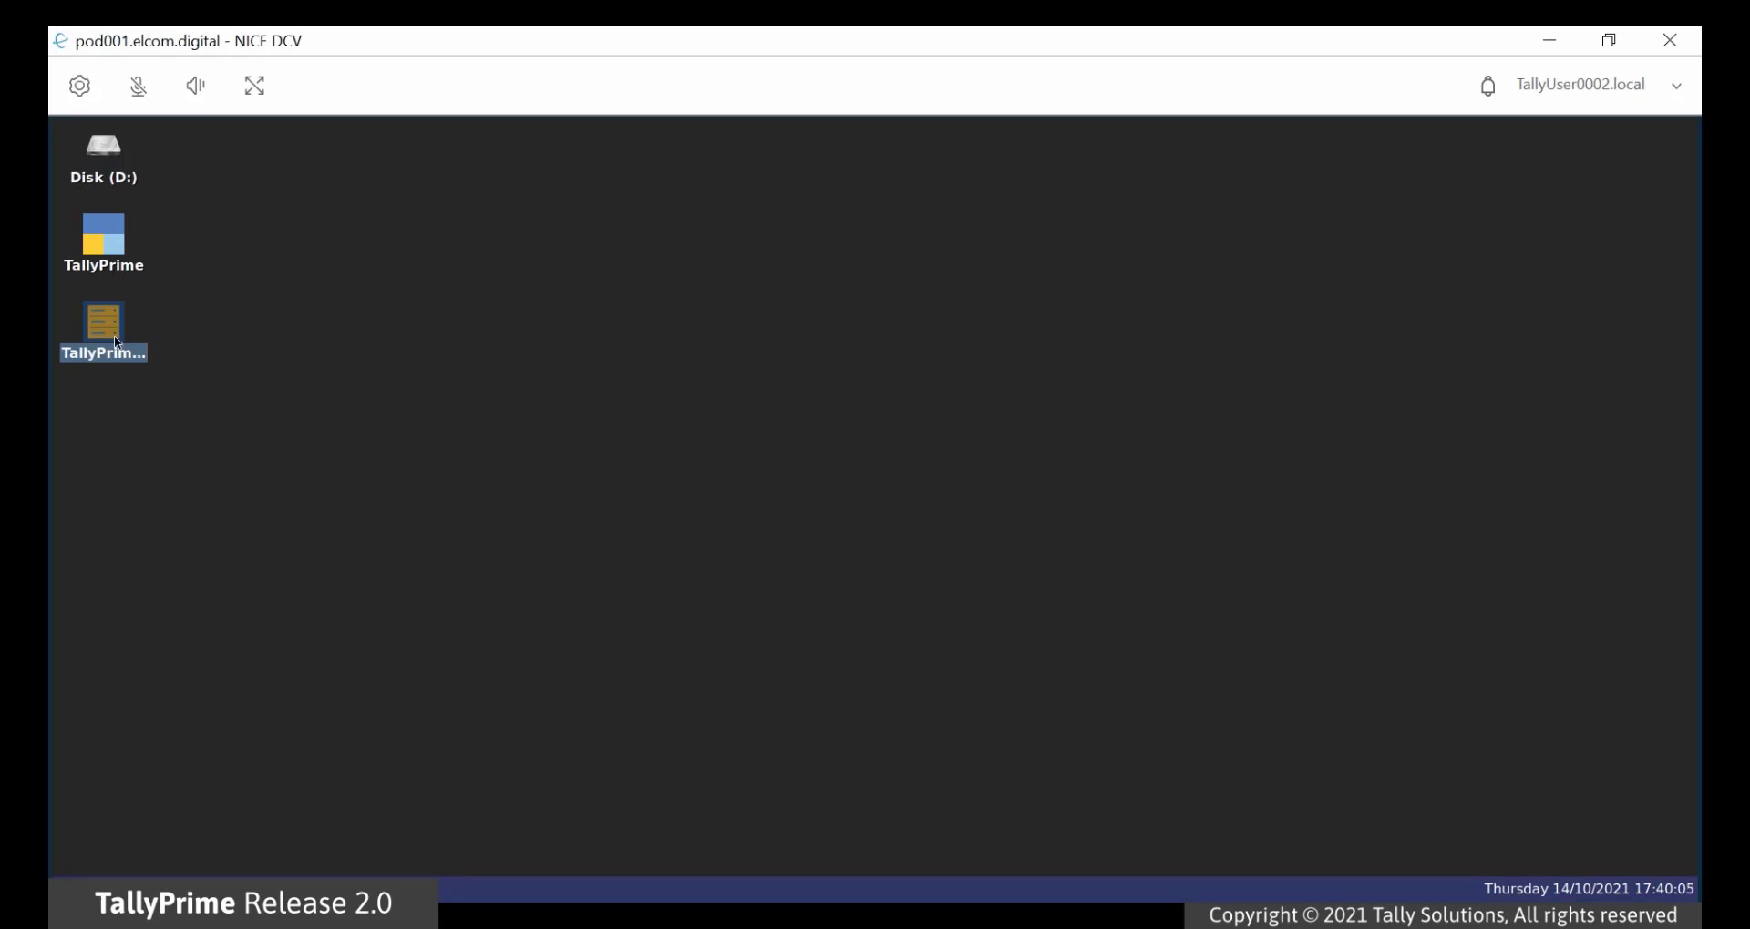
{"action": "double_click", "coordinate": [113, 337]}
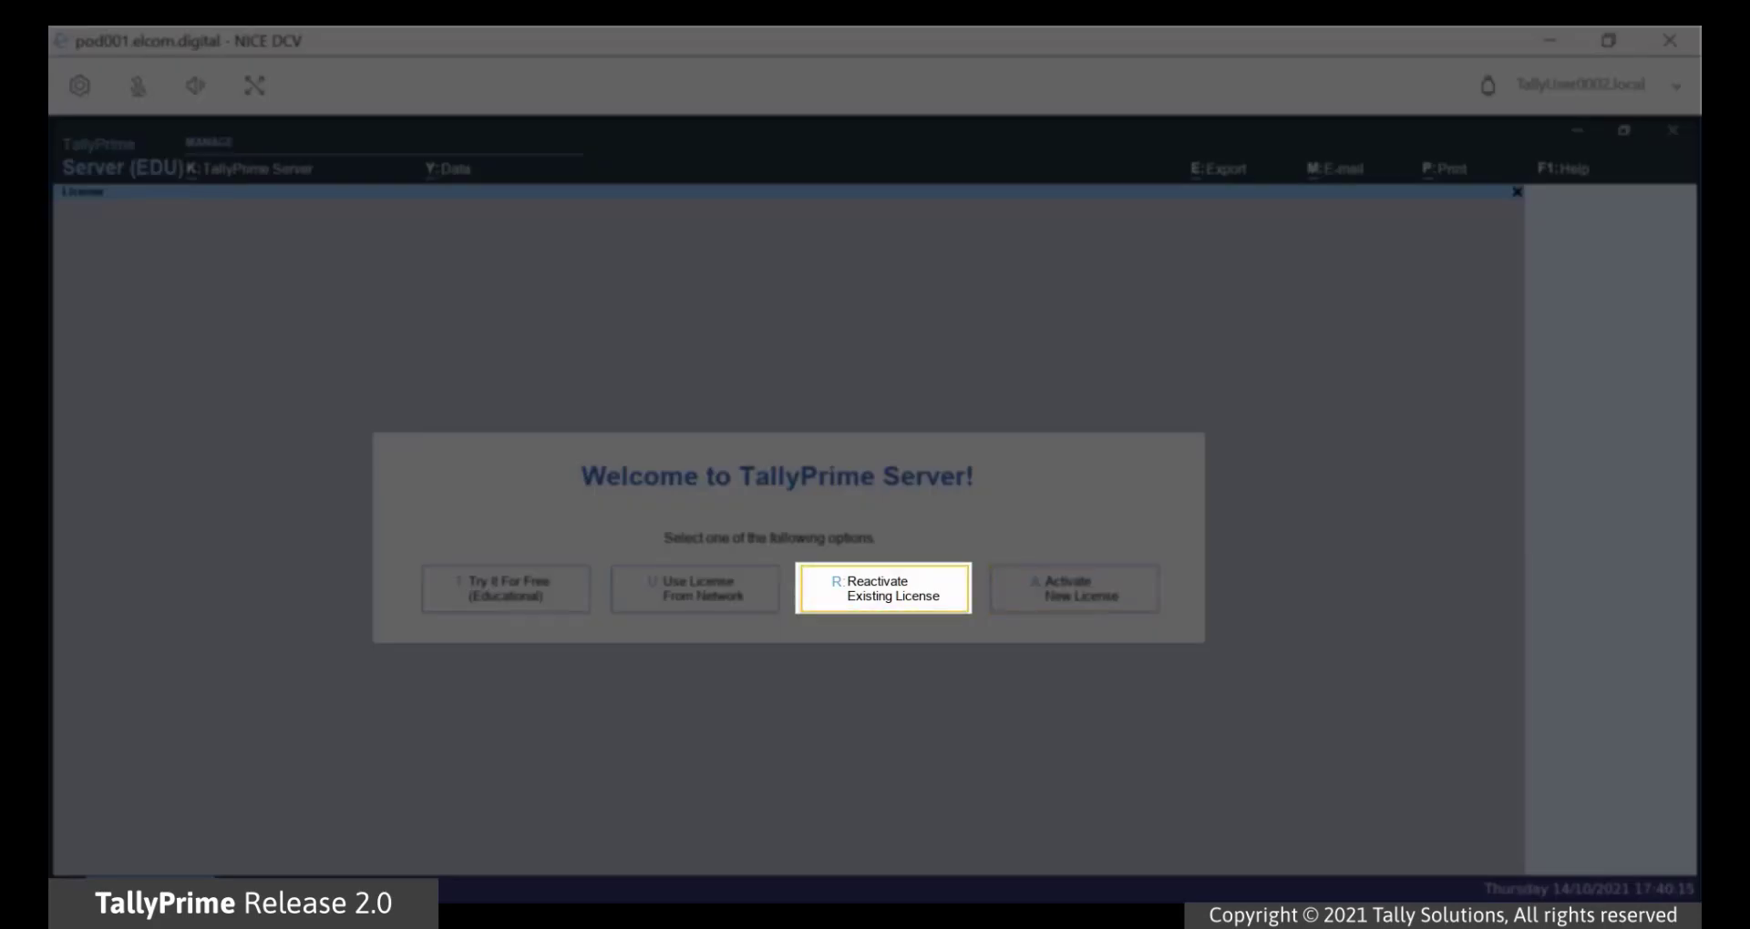
Step: Reactivate the existing licence by entering the Tally.NET ID and password
{"action": "key", "text": "Return"}
{"action": "type", "text": "s"}
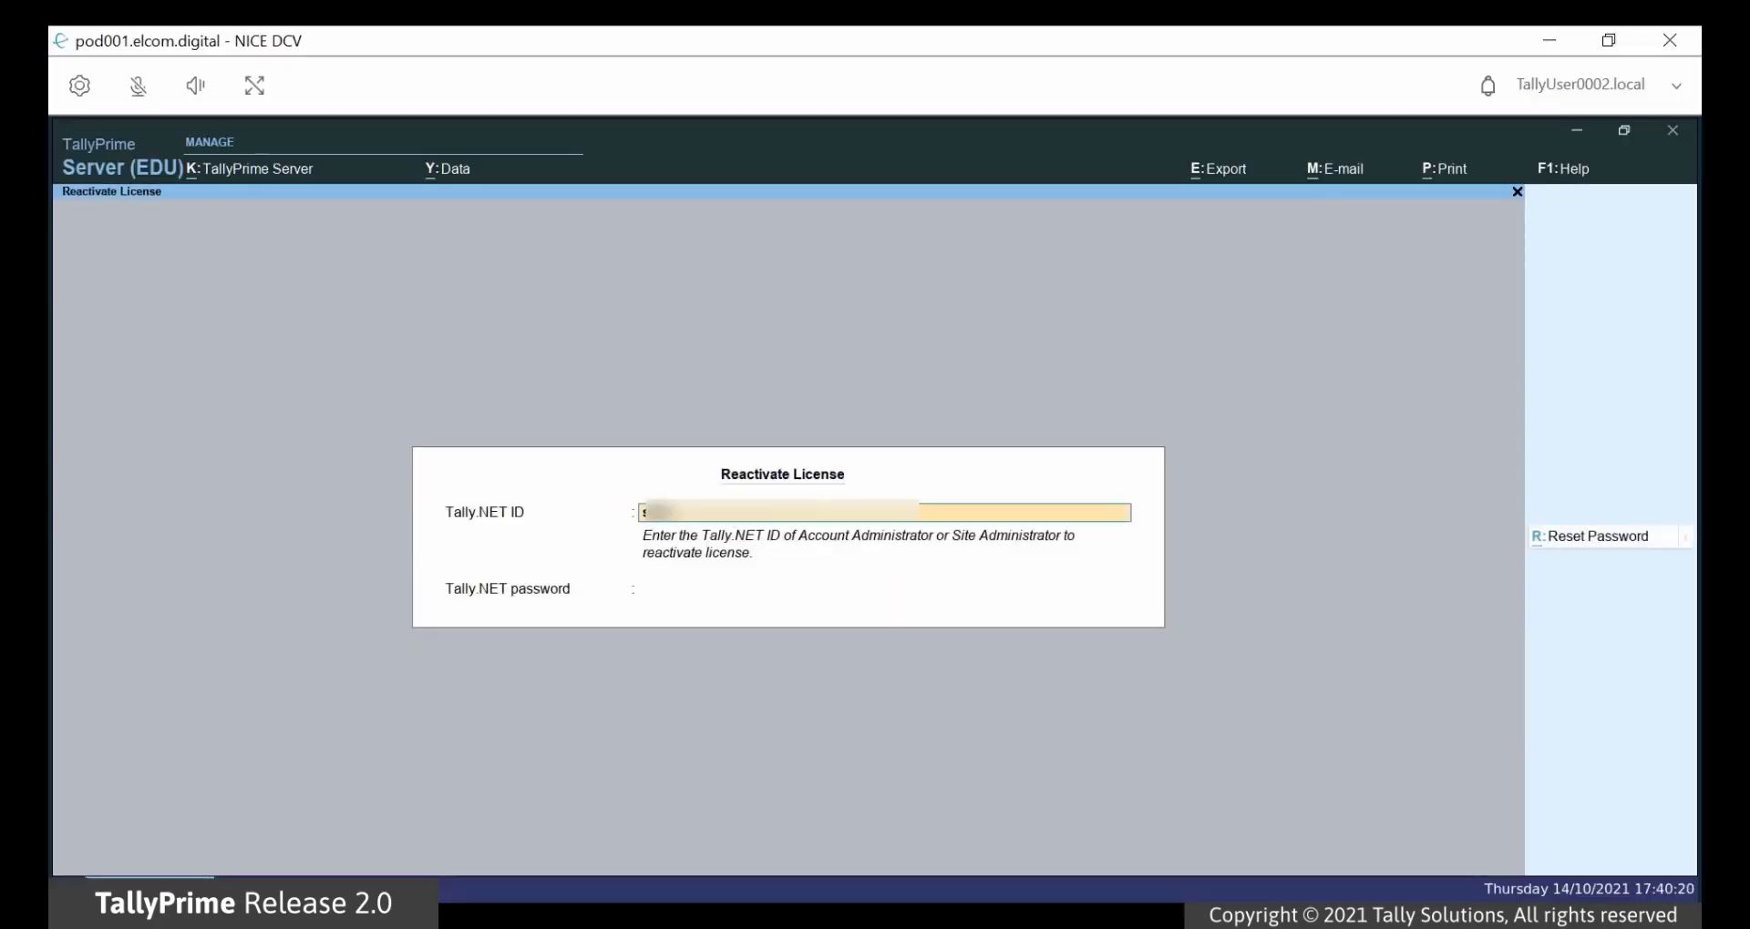
{"action": "type", "text": "..."}
{"action": "key", "text": "Return"}
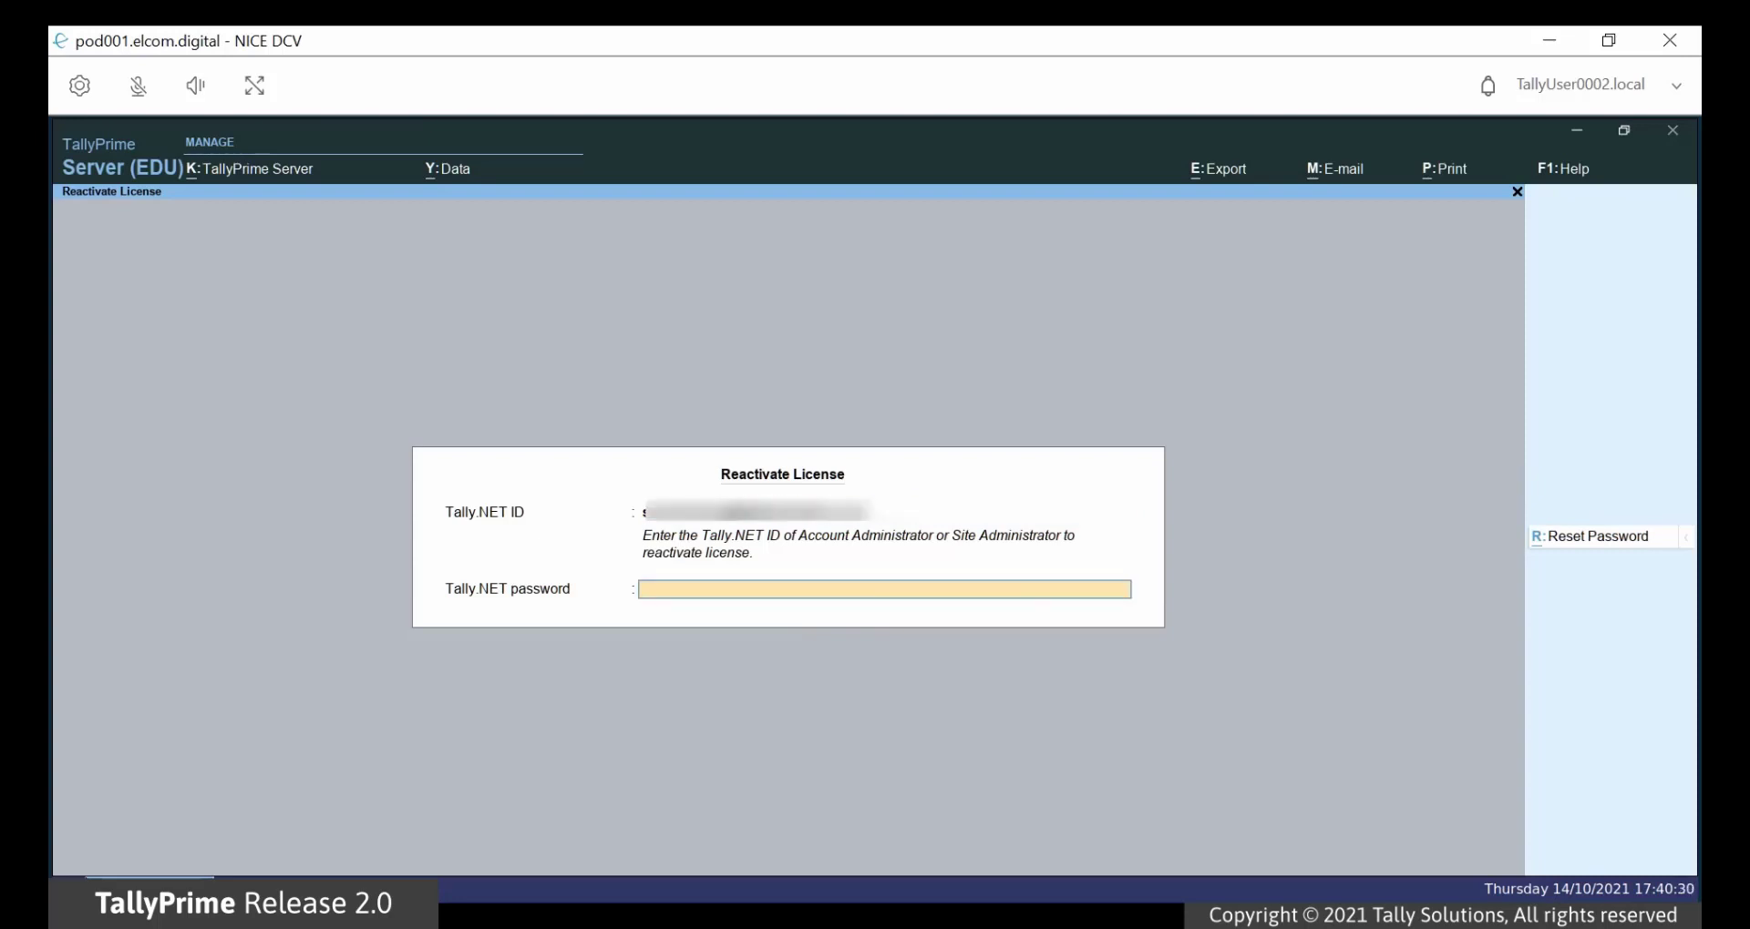
{"action": "type", "text": "*************"}
{"action": "key", "text": "Return"}
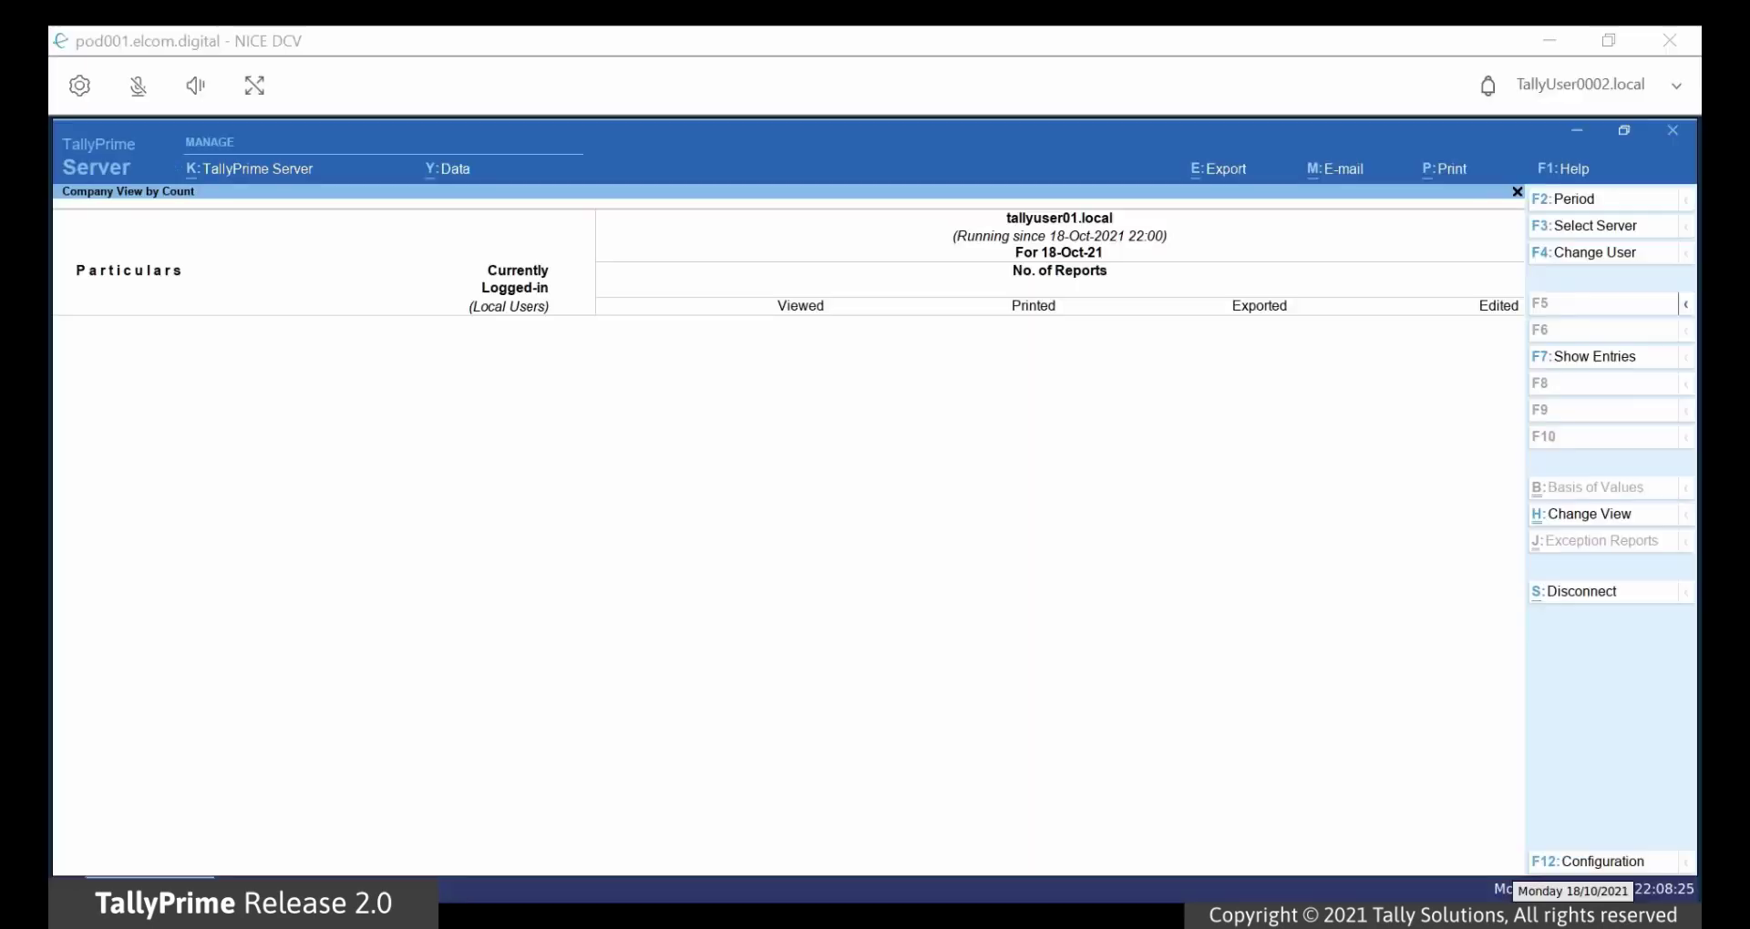
Step: In Data Location settings, add location Primary with the specified path D:\TPS_Data\Data
{"action": "left_click", "coordinate": [307, 172]}
{"action": "left_click", "coordinate": [310, 173]}
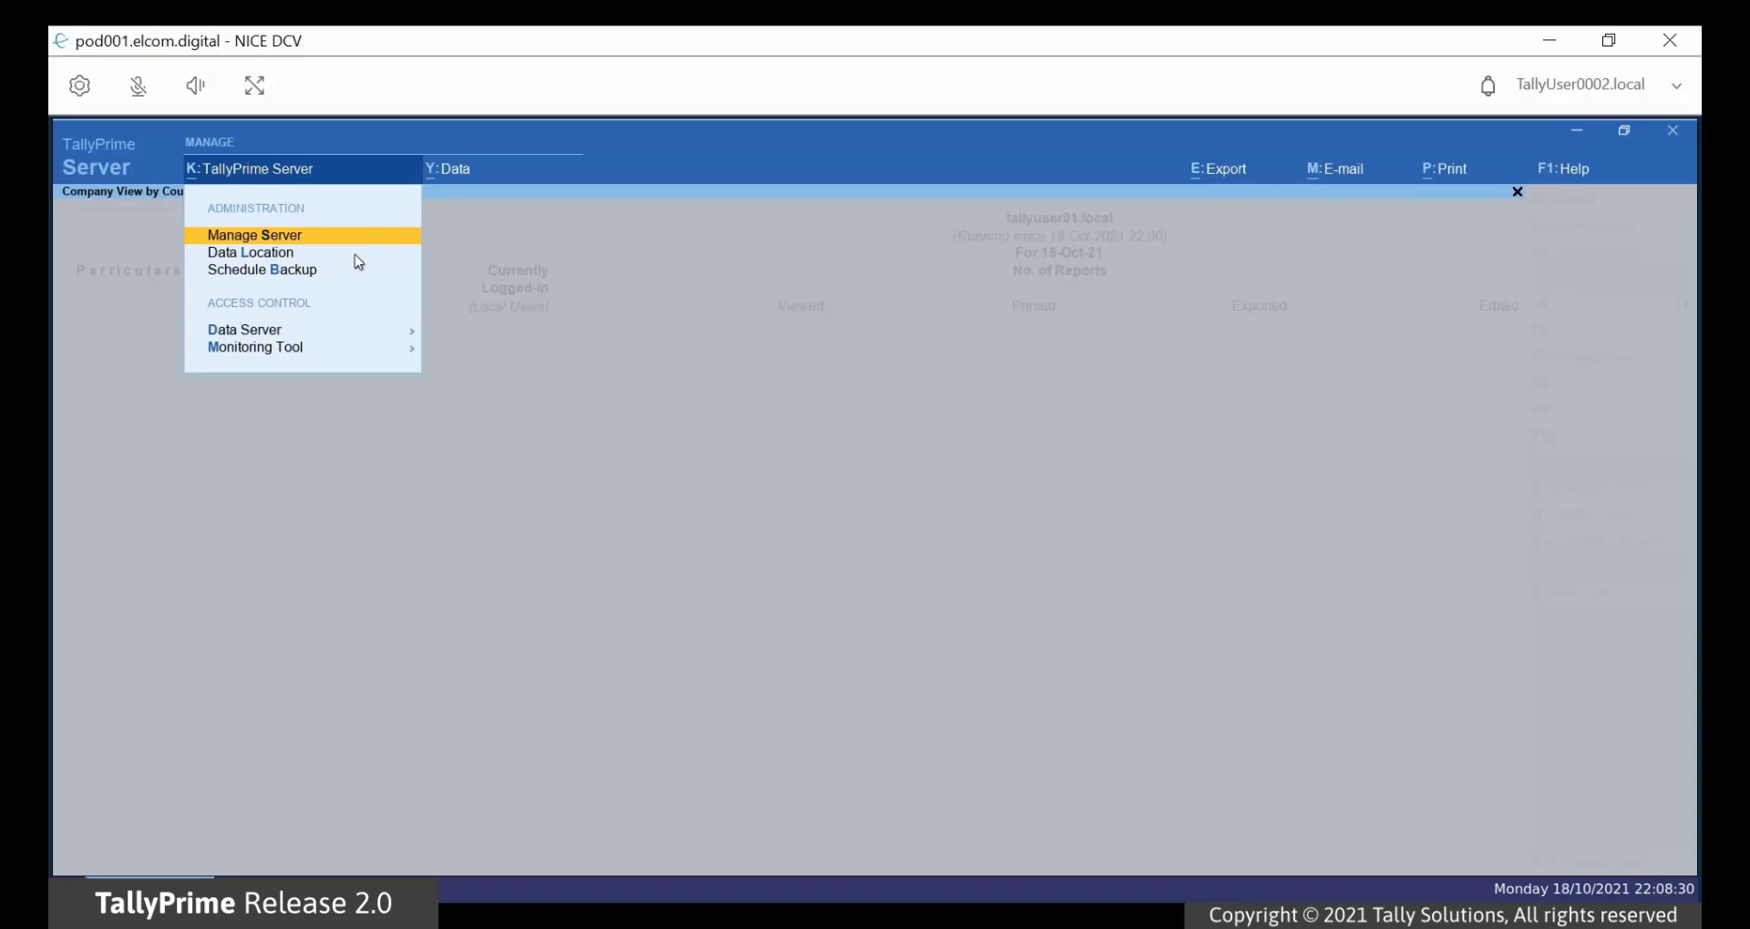
{"action": "left_click", "coordinate": [357, 255]}
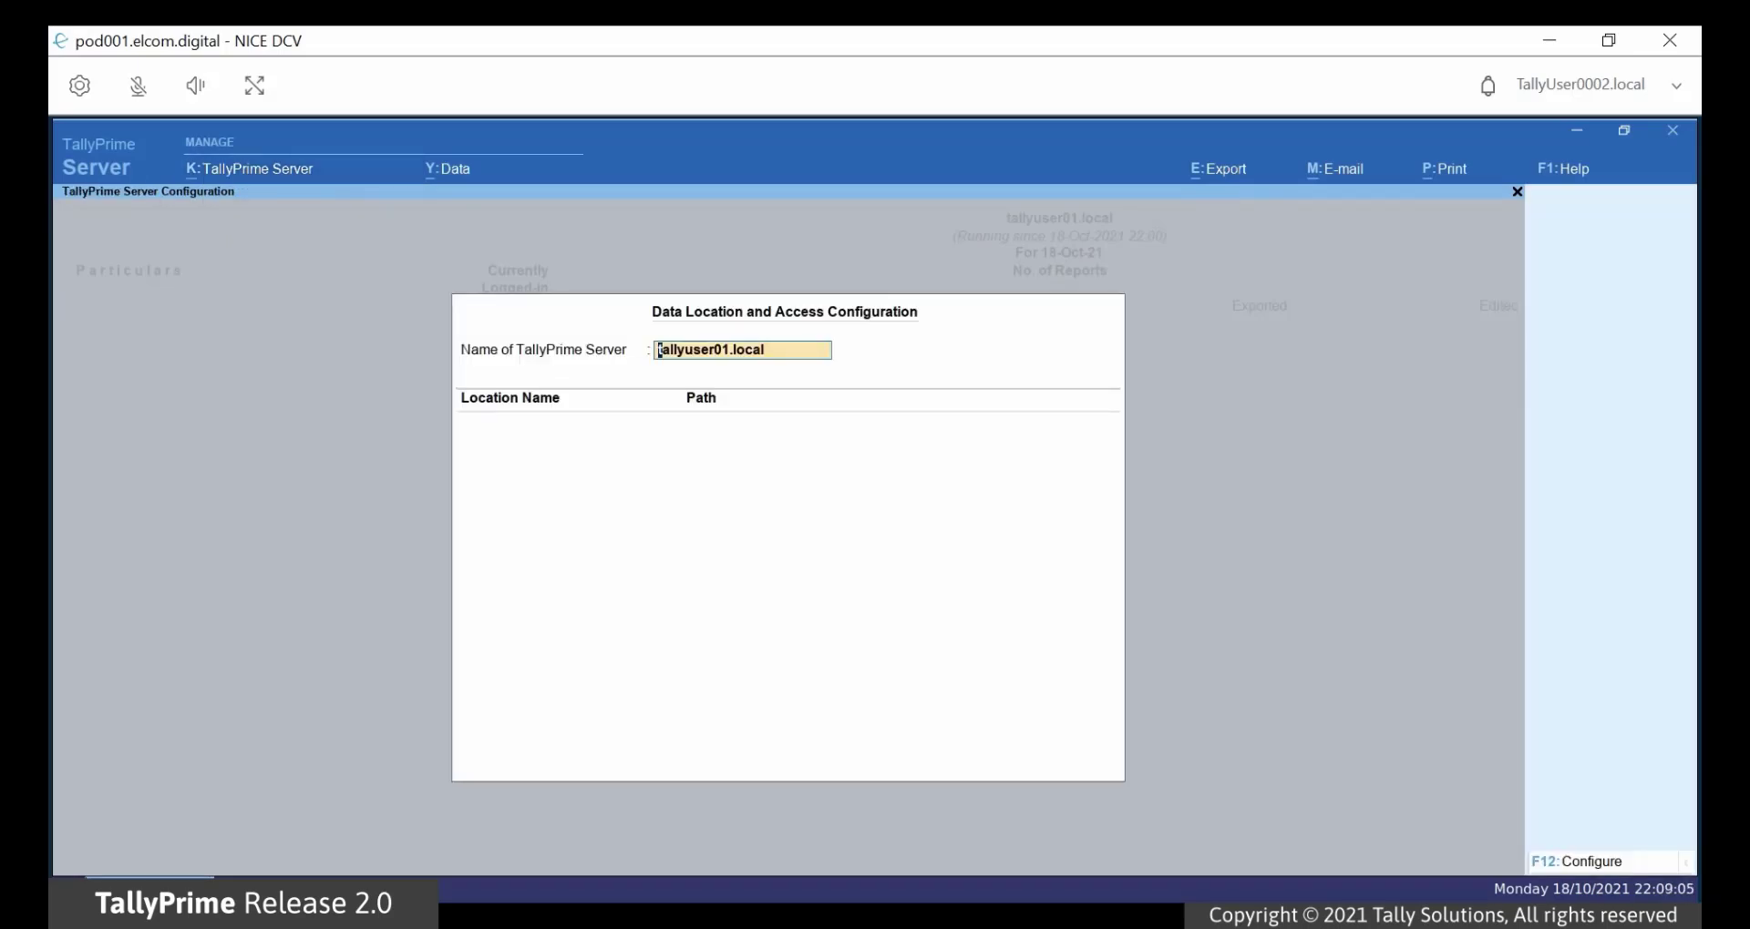
{"action": "key", "text": "Return"}
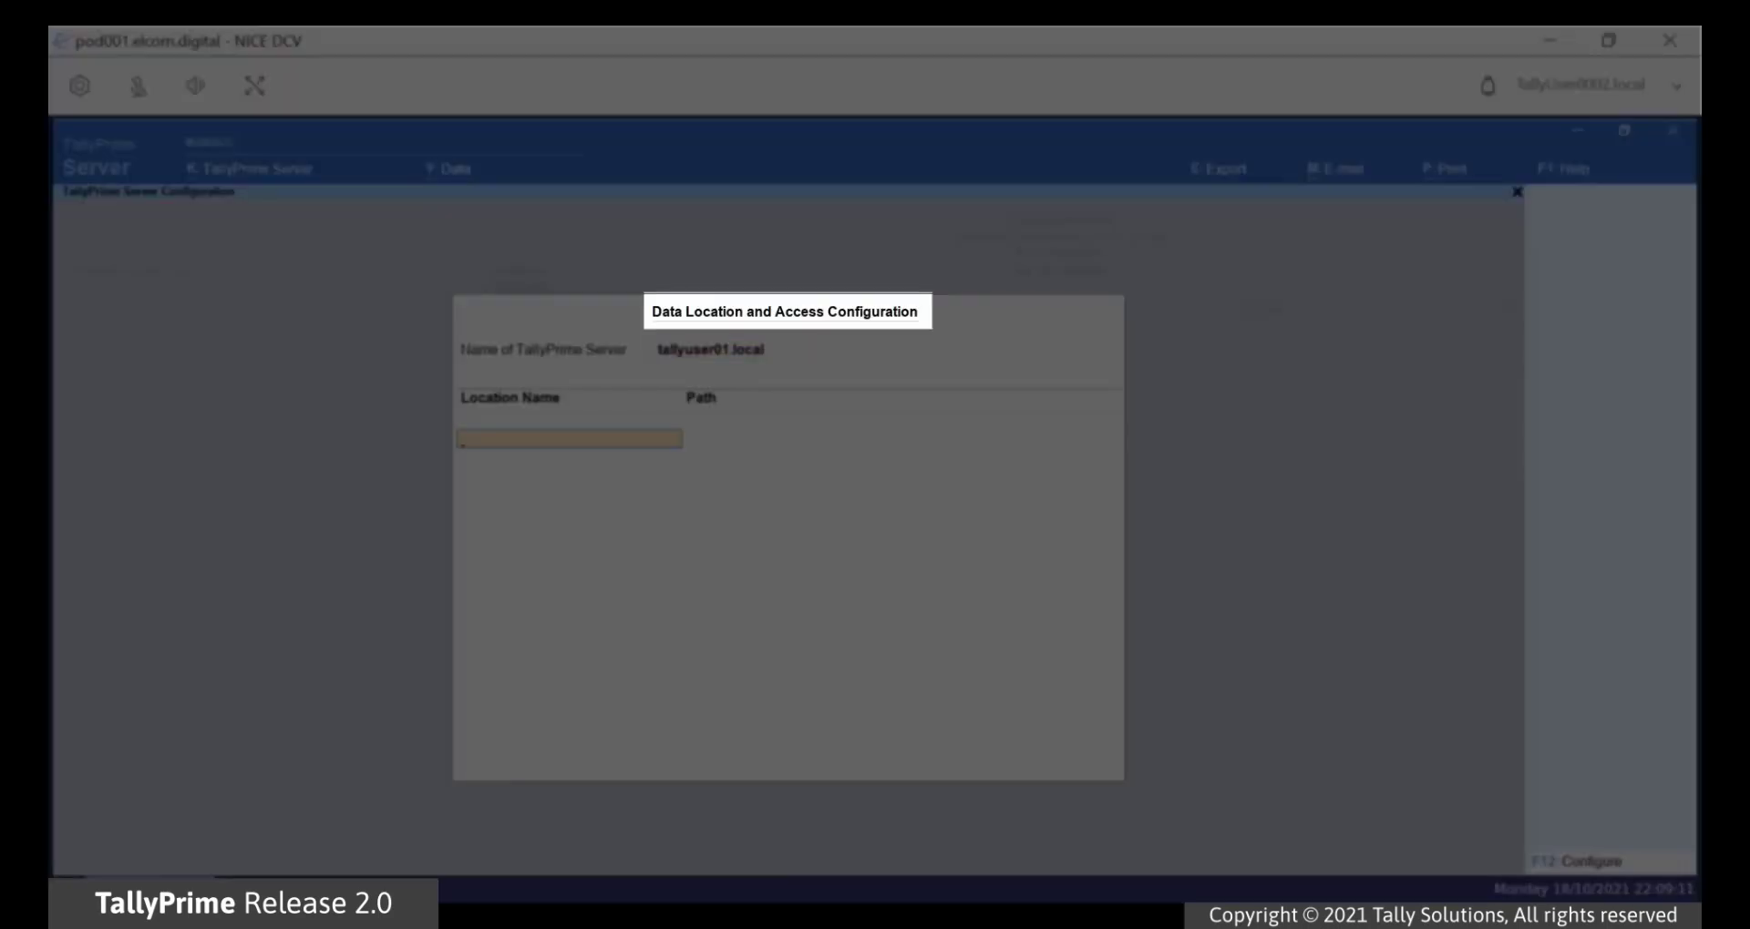
{"action": "type", "text": "Primary"}
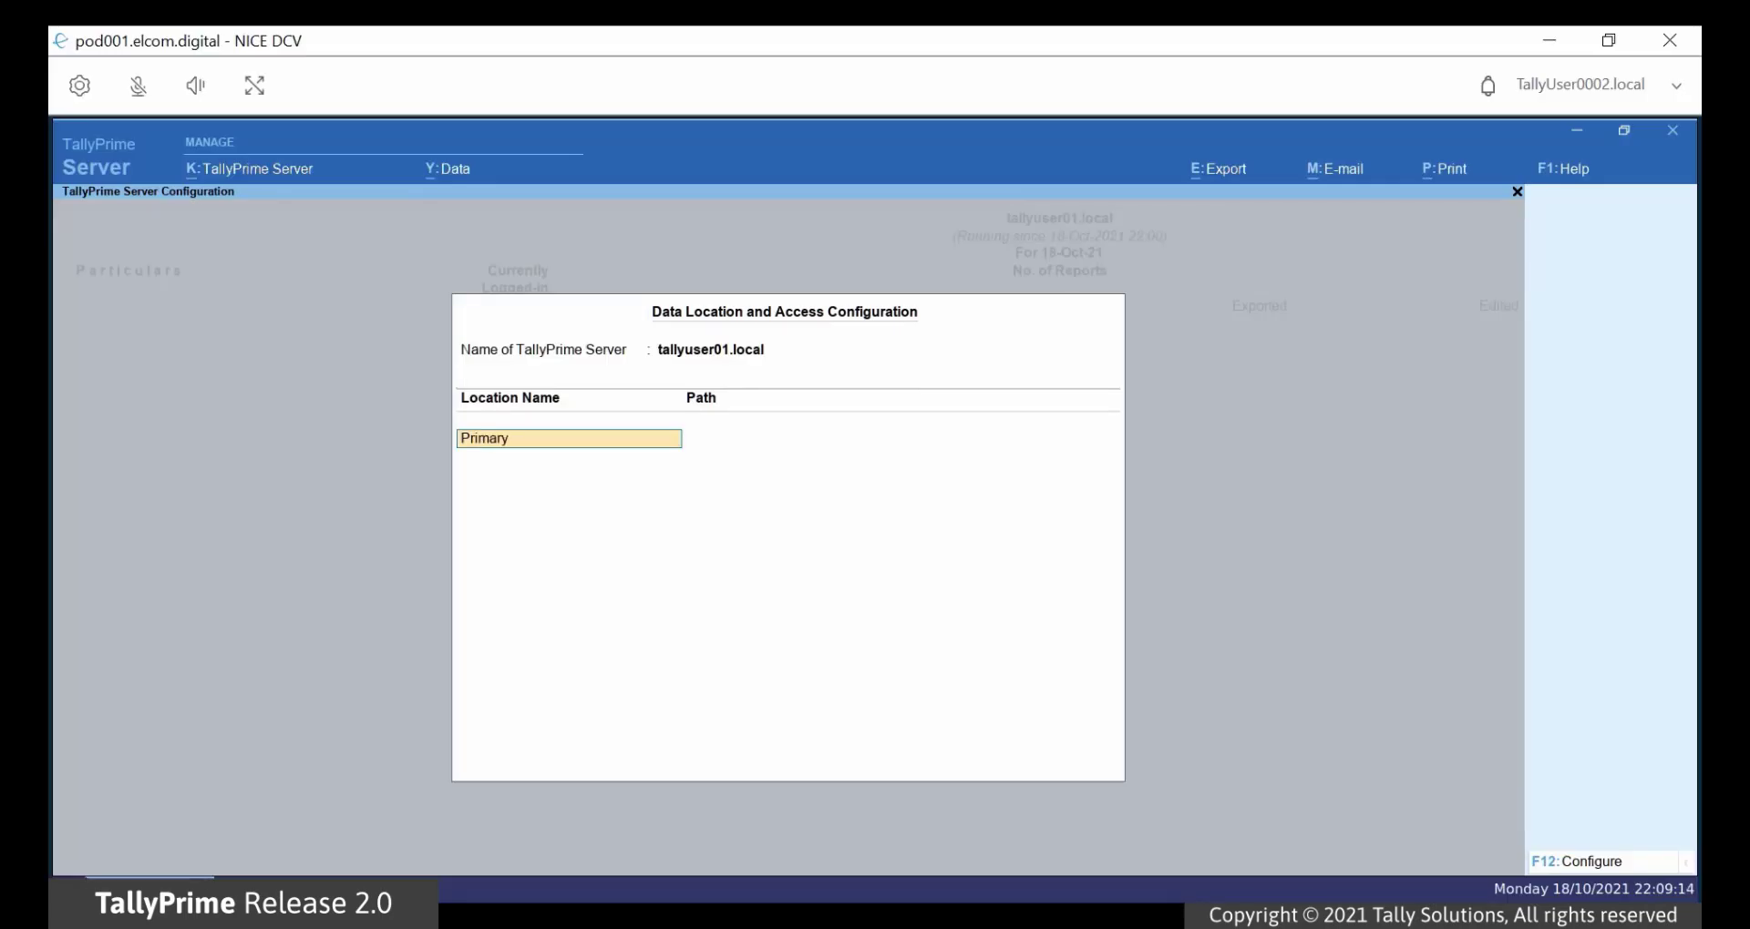
{"action": "key", "text": "Return"}
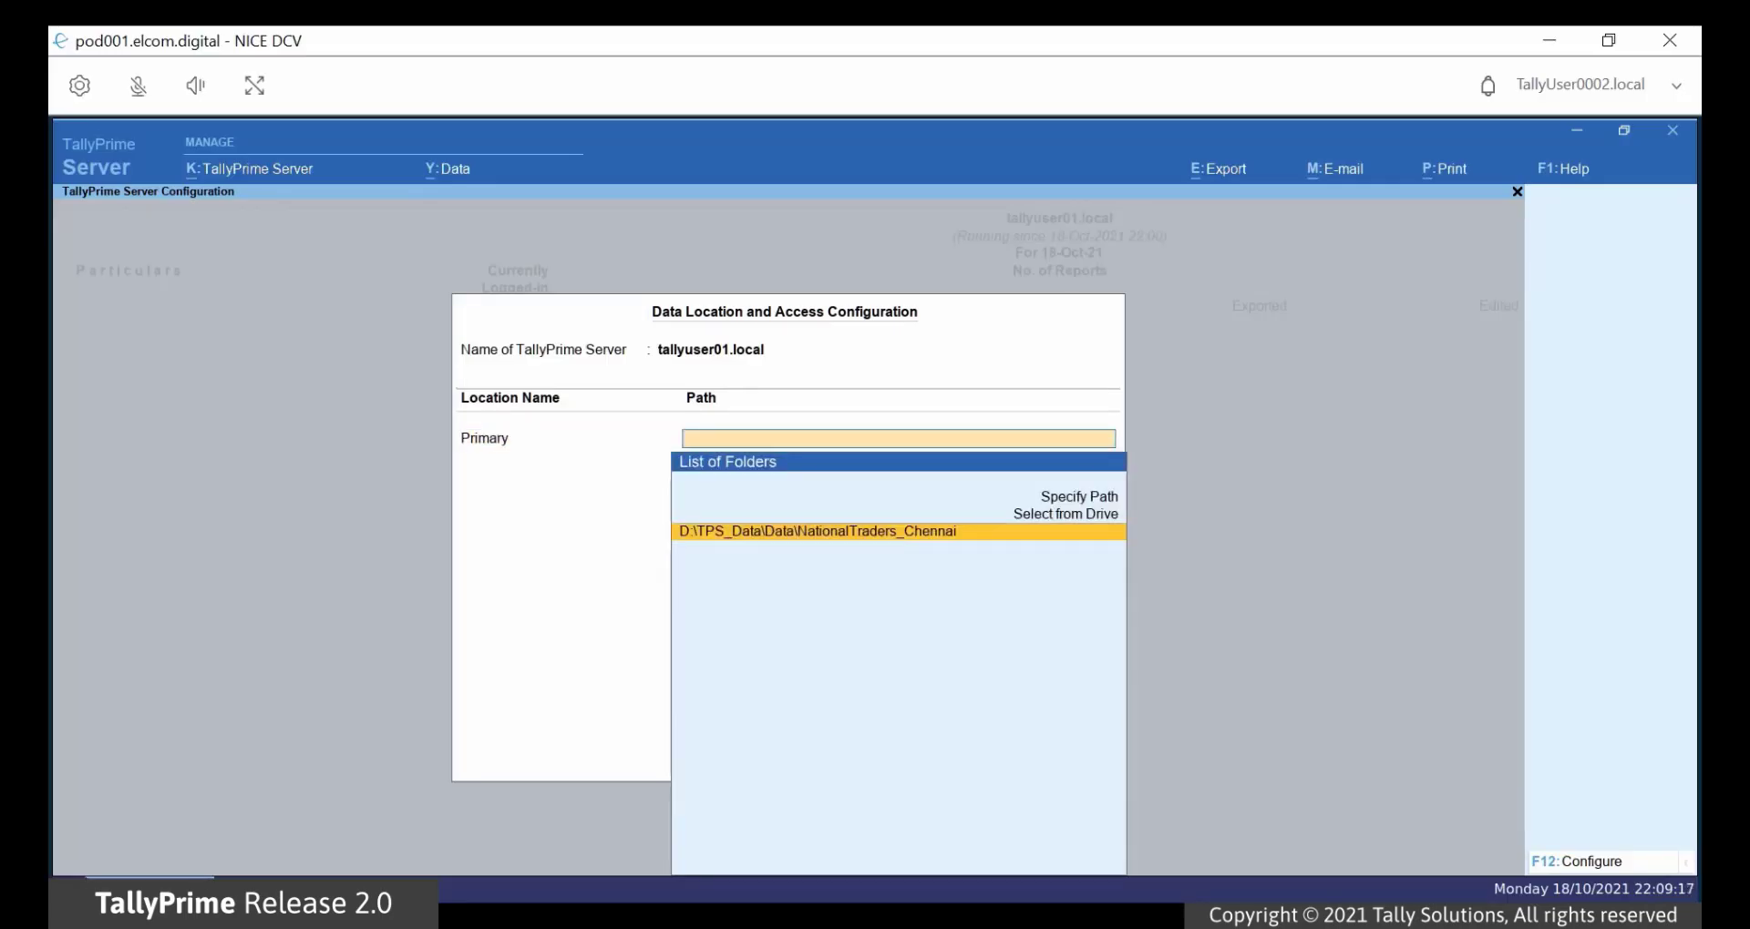
{"action": "key", "text": "Up"}
{"action": "key", "text": "Up"}
{"action": "key", "text": "Return"}
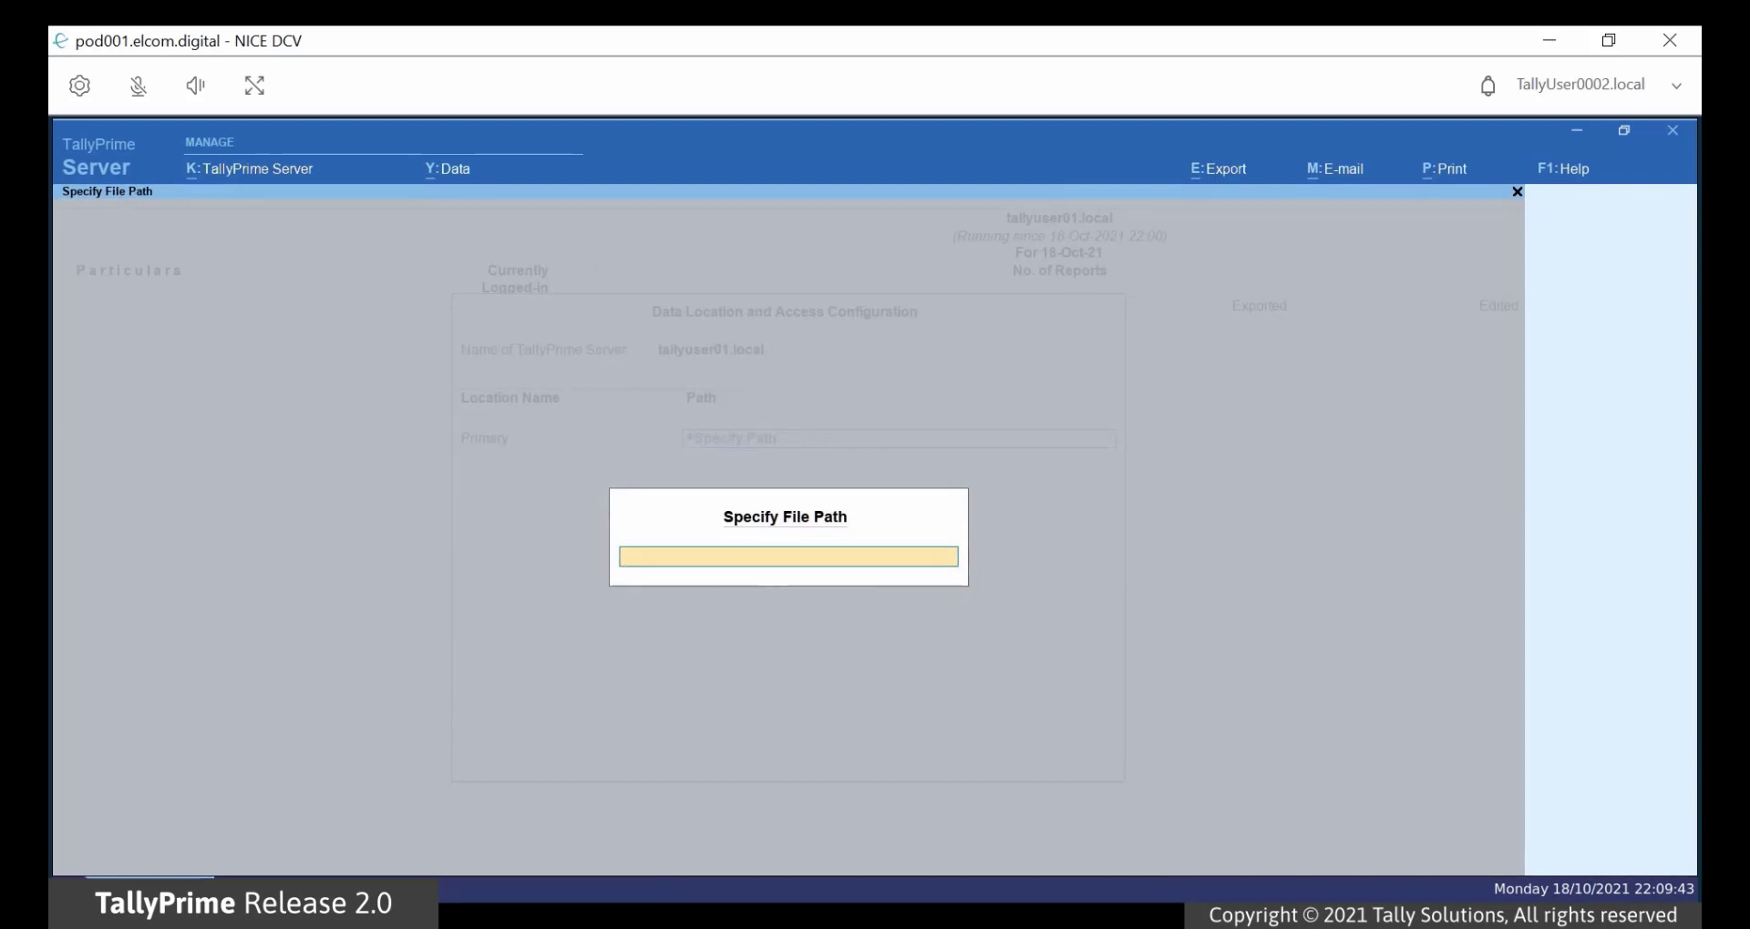
{"action": "type", "text": "D:\\TPS_Data\\Data"}
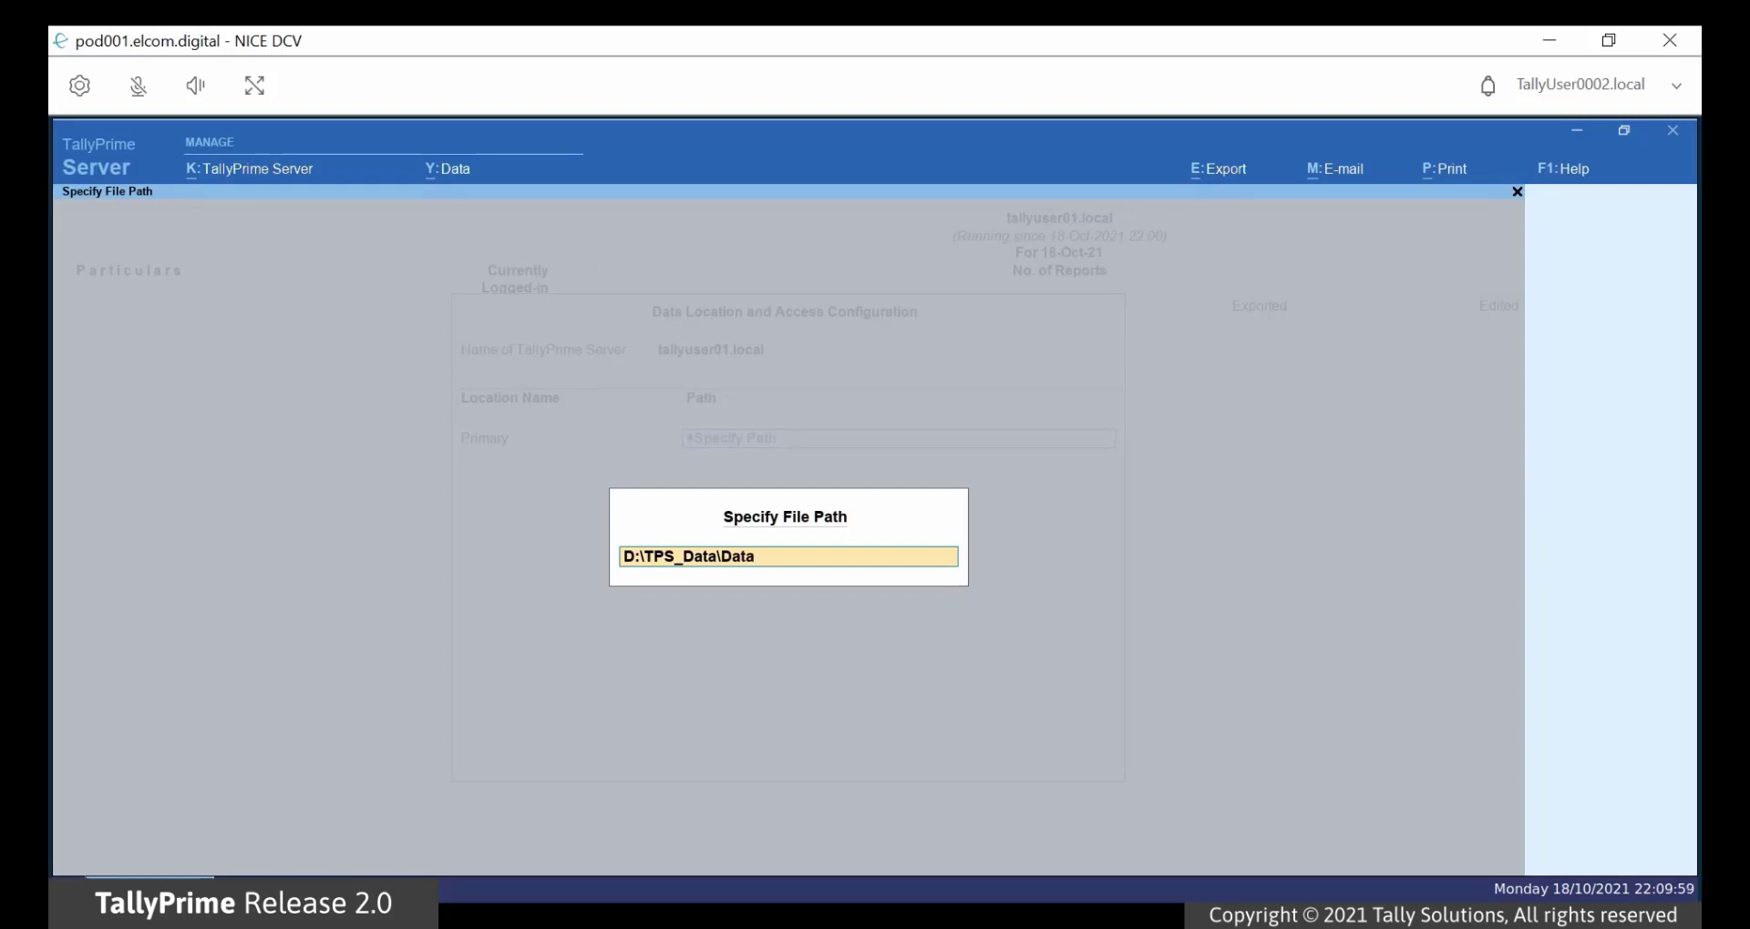
{"action": "key", "text": "Return"}
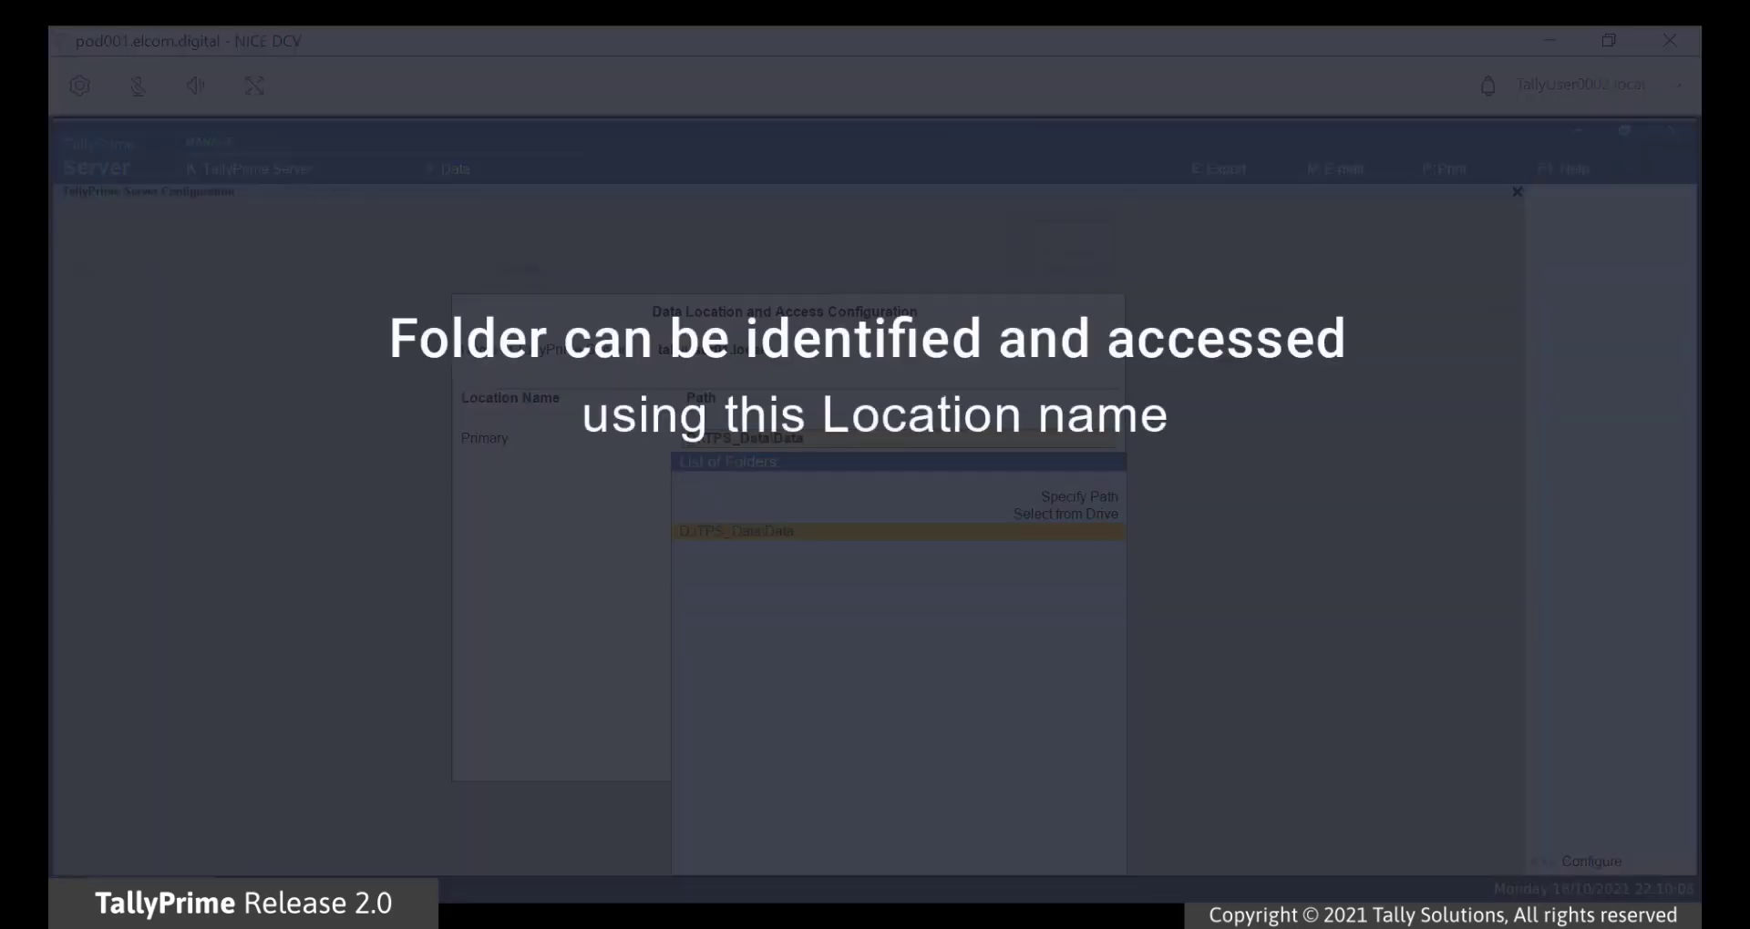
{"action": "key", "text": "Return"}
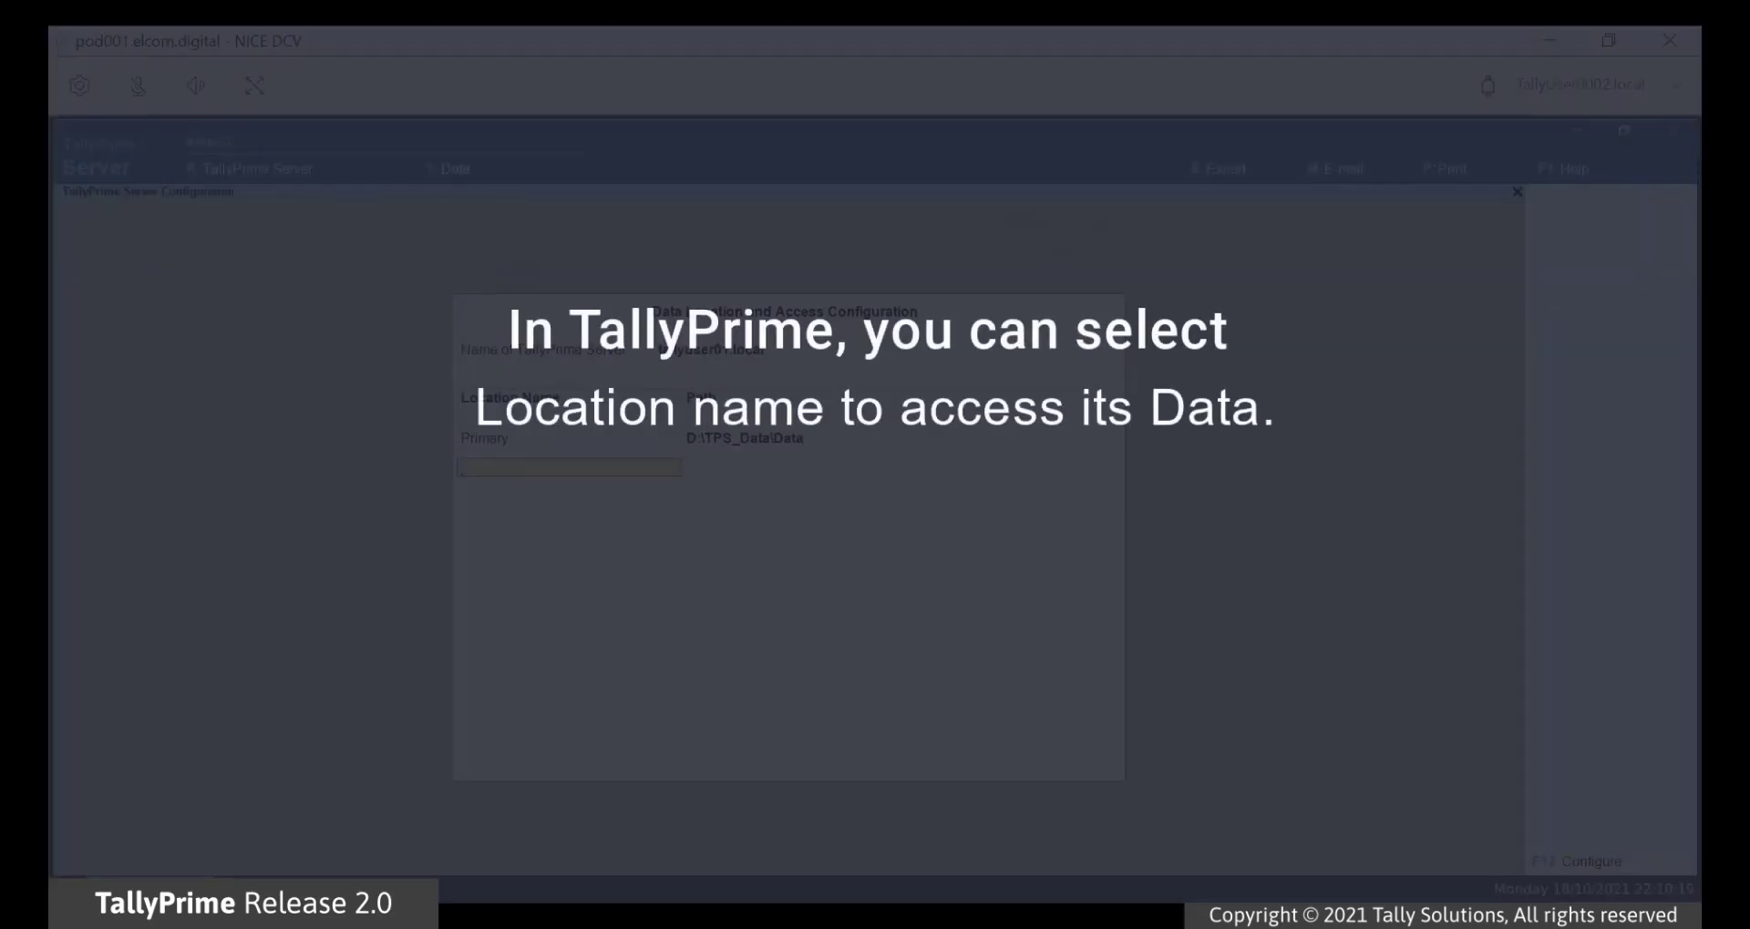
Step: Enter location Others with specified path D:\TPS_Data\Others and save both data locations
{"action": "type", "text": "O"}
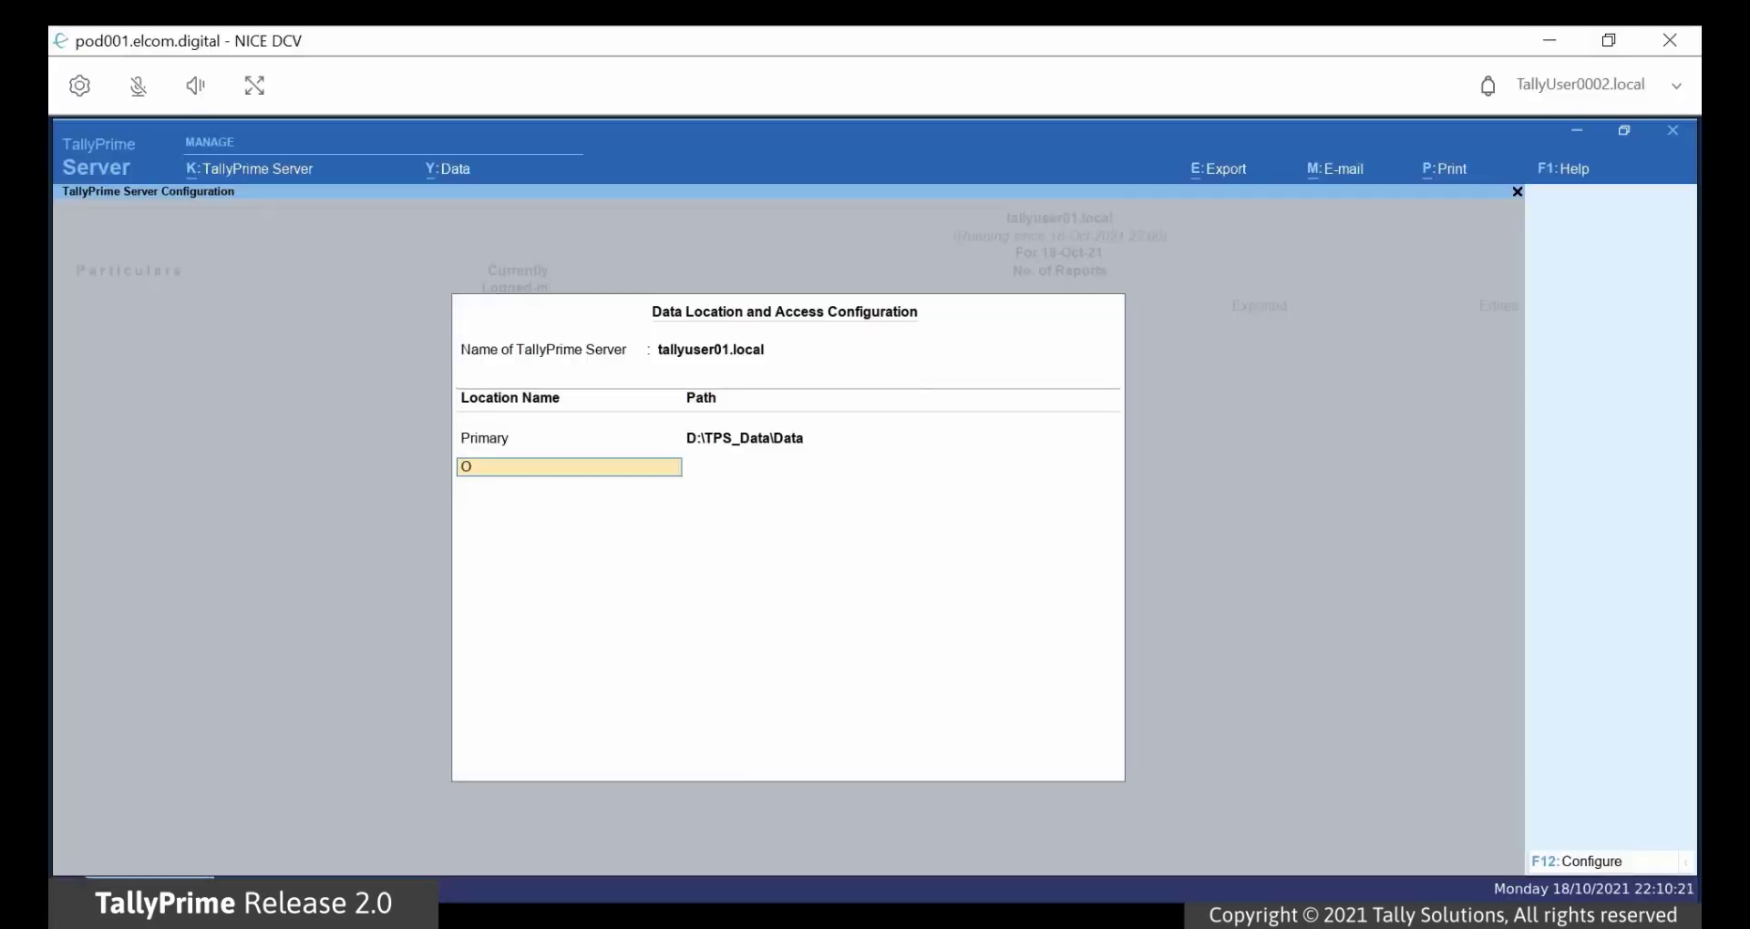
{"action": "type", "text": "thers"}
{"action": "key", "text": "Return"}
{"action": "key", "text": "Up"}
{"action": "key", "text": "Up"}
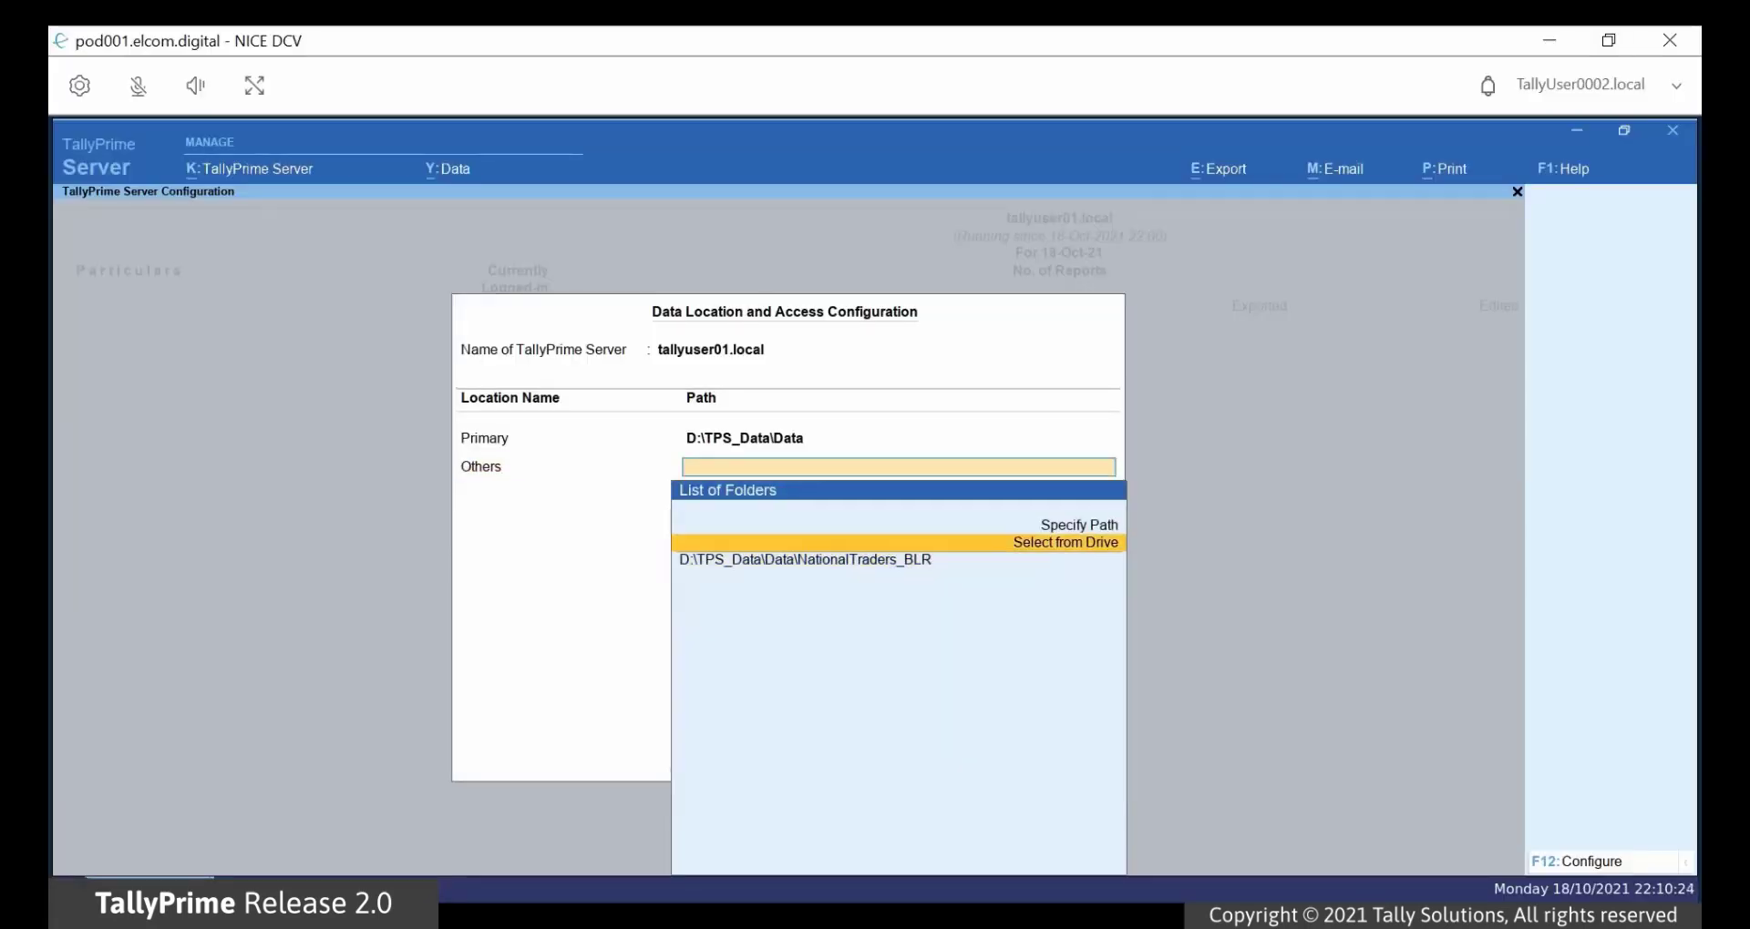
{"action": "key", "text": "Return"}
{"action": "type", "text": "D:\\TP"}
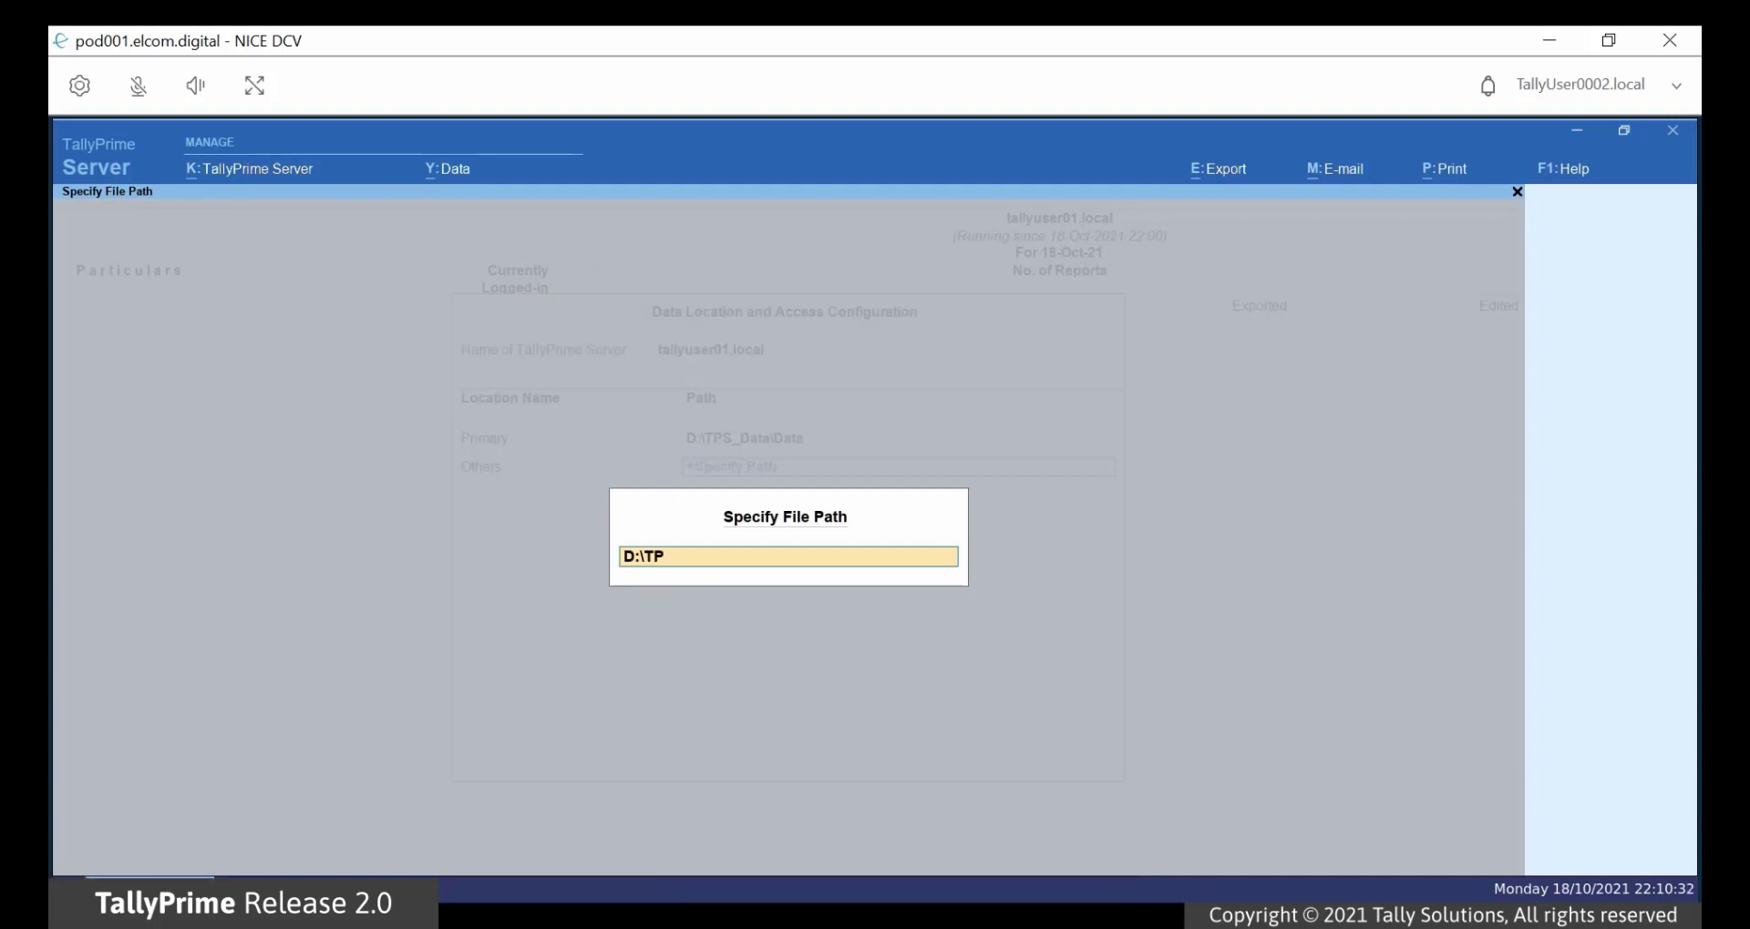
{"action": "type", "text": "S_Data\\Others"}
{"action": "key", "text": "Return"}
{"action": "key", "text": "Return"}
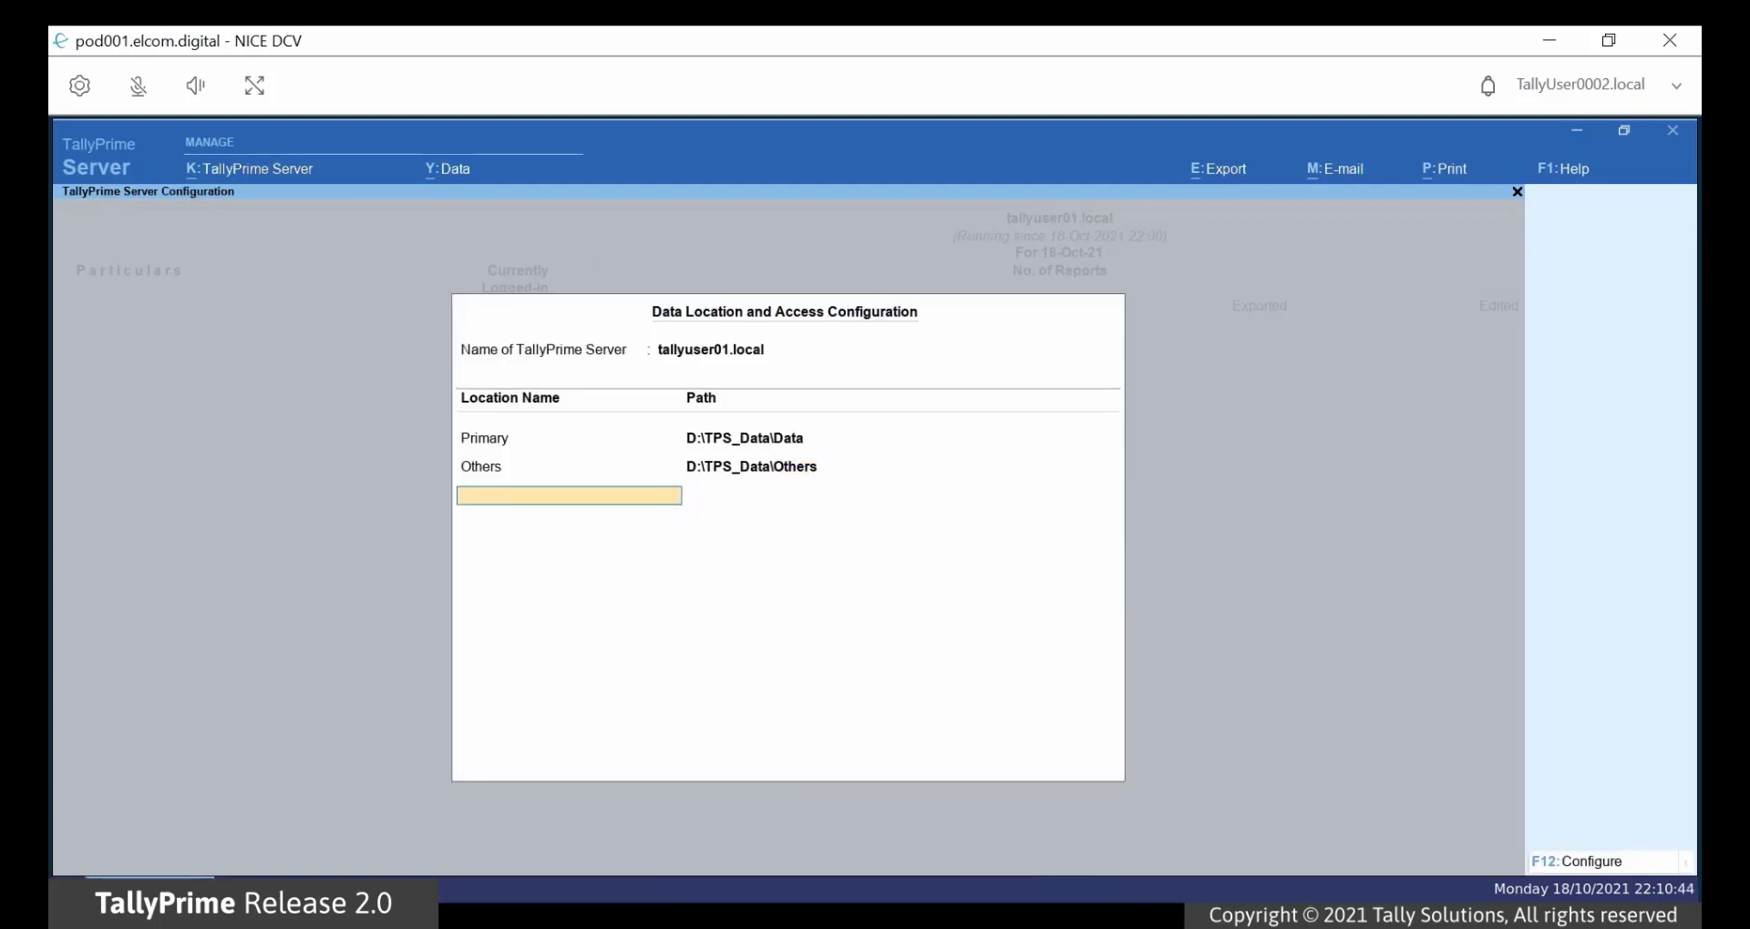
{"action": "key", "text": "Return"}
{"action": "key", "text": "Return"}
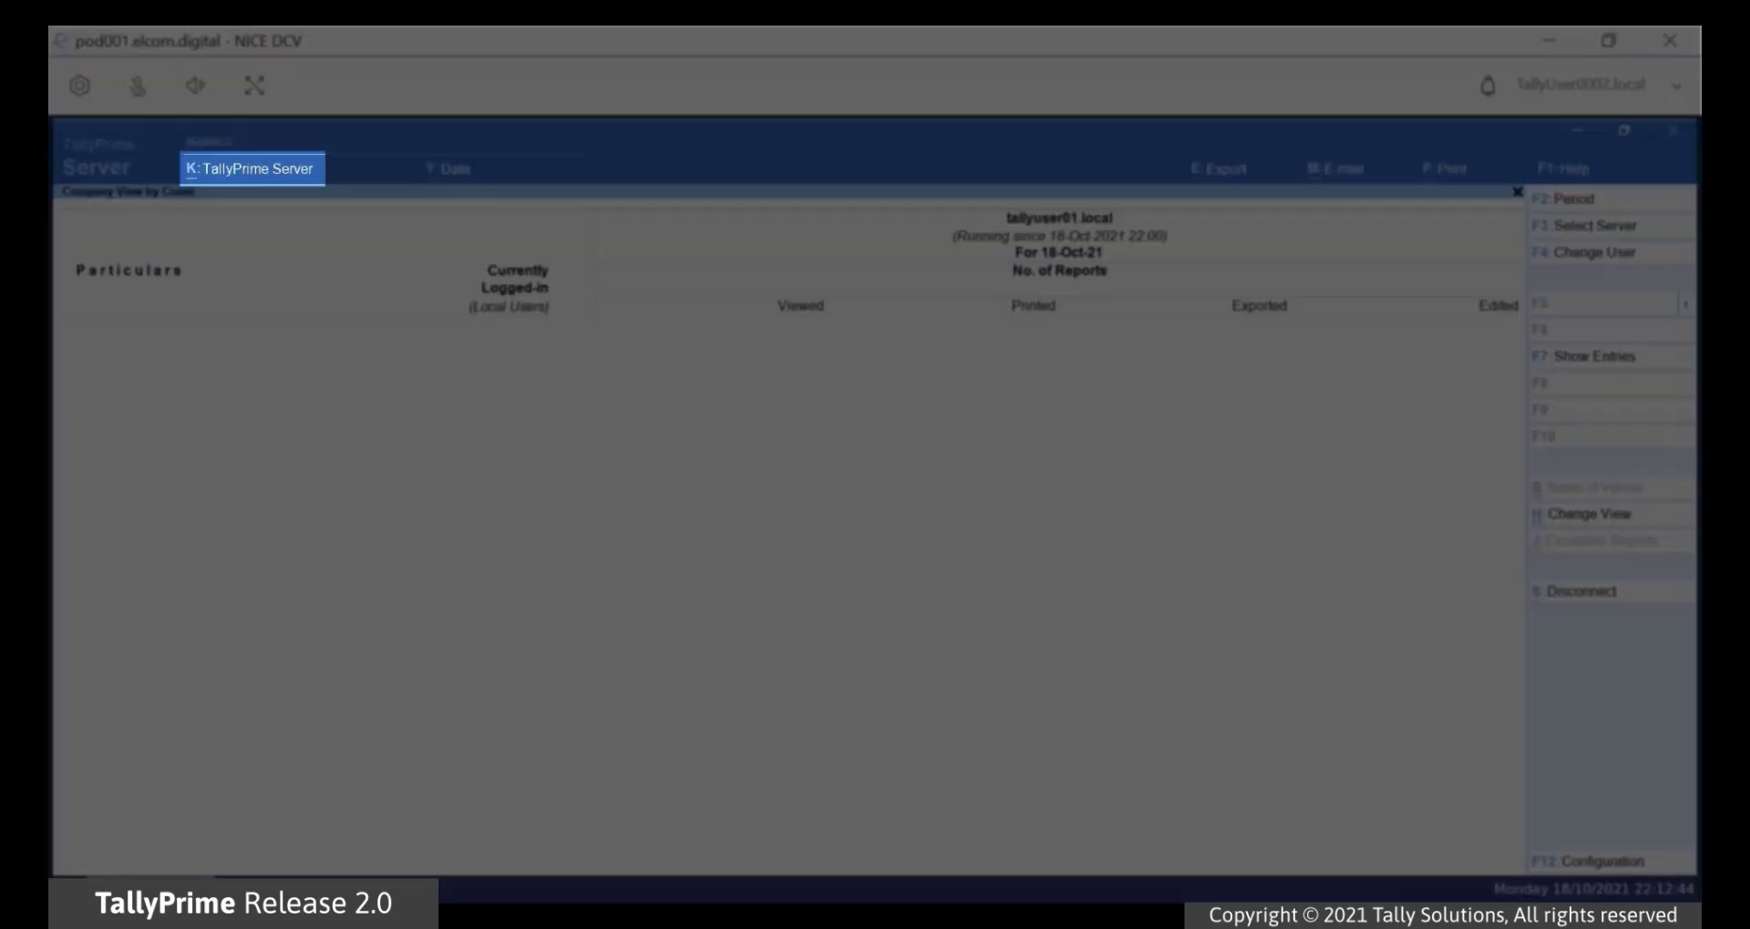
Step: Under Data Server, give TallyUser0002.Local on port 9999 the Gold licence and accept
{"action": "key", "text": "alt+k"}
{"action": "key", "text": "Down"}
{"action": "key", "text": "Down"}
{"action": "key", "text": "Down"}
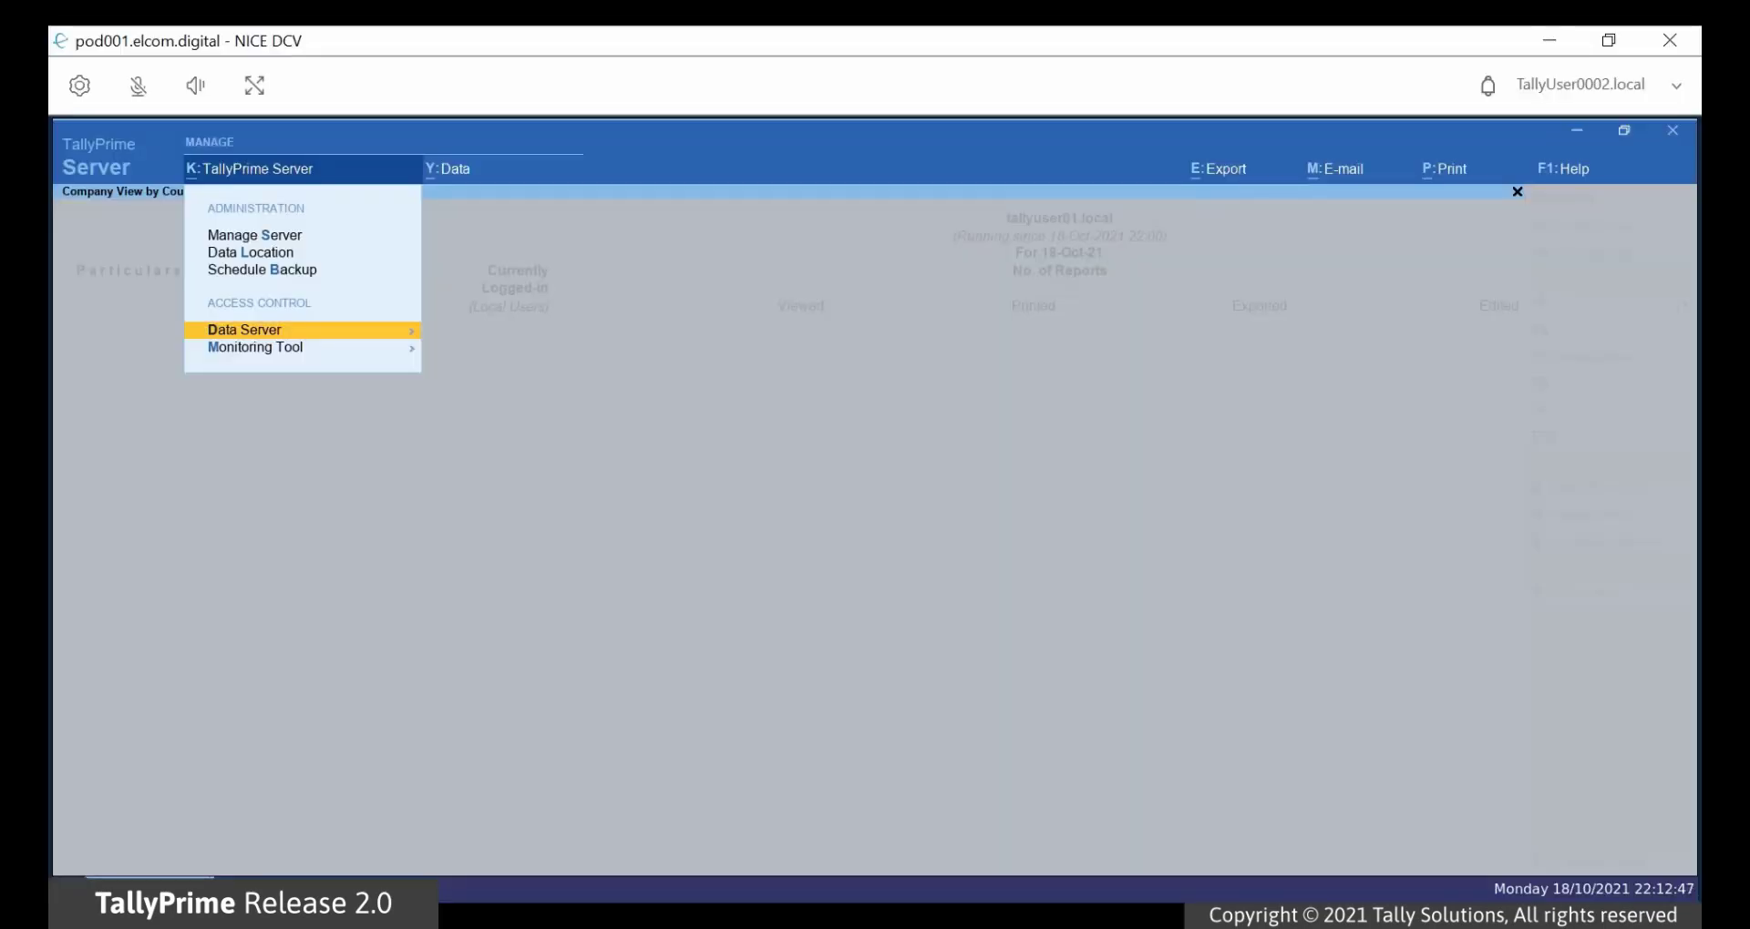
{"action": "key", "text": "Return"}
{"action": "key", "text": "Down"}
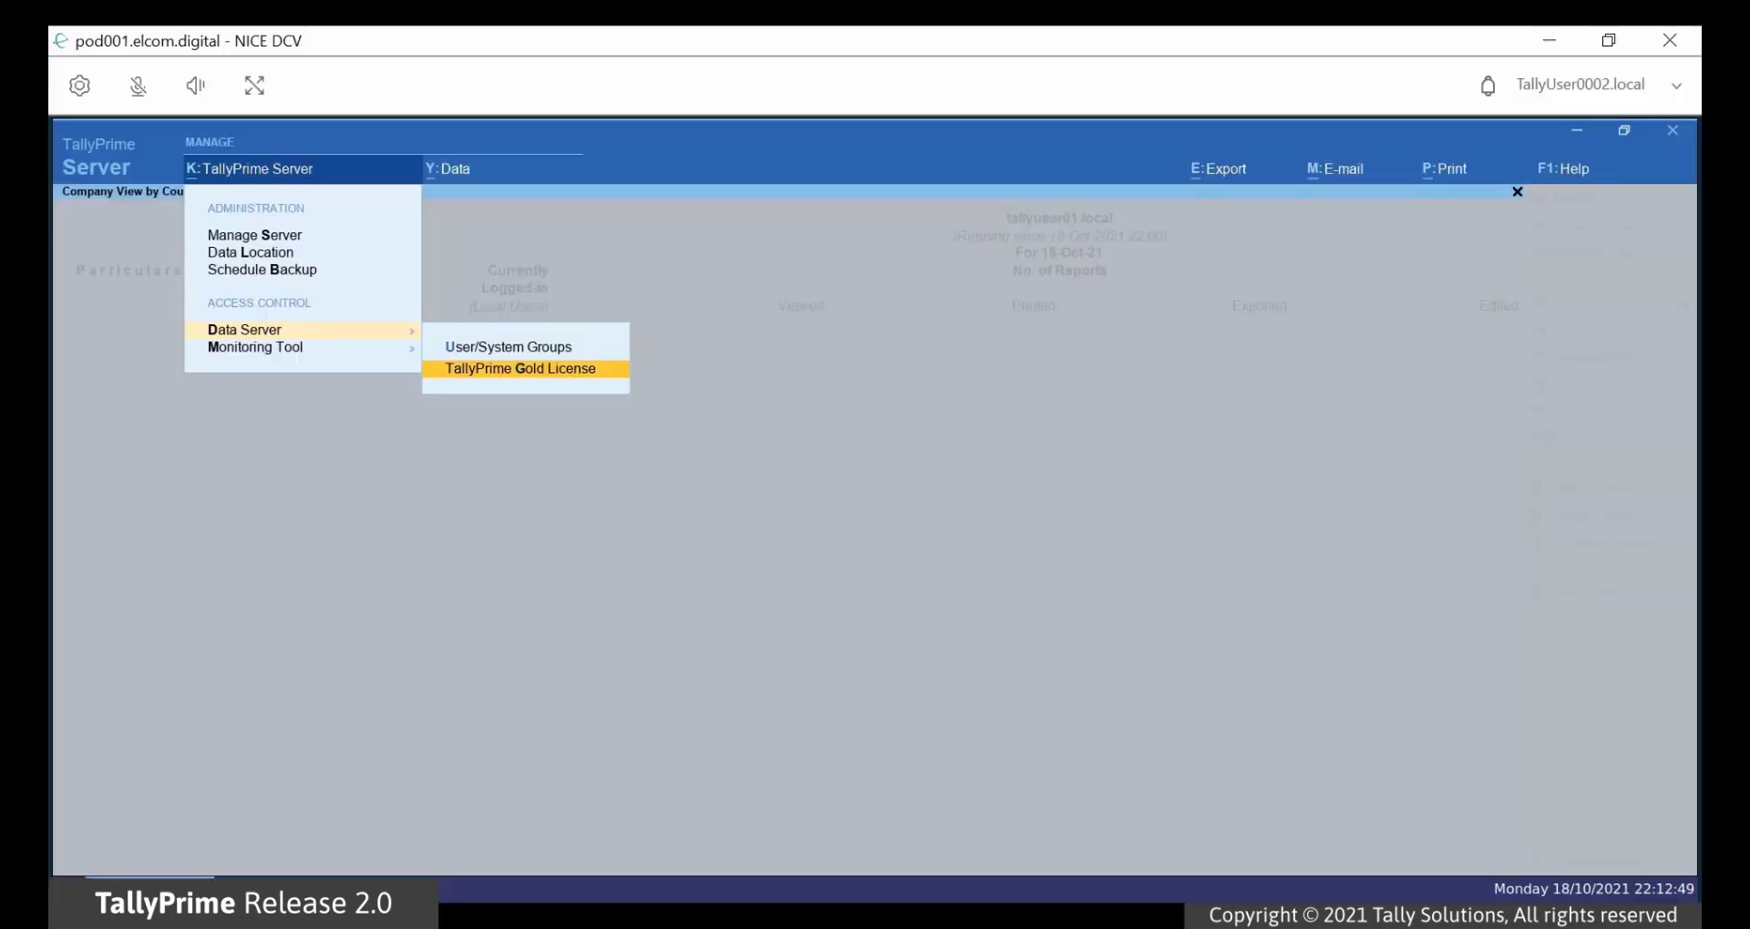
{"action": "key", "text": "Return"}
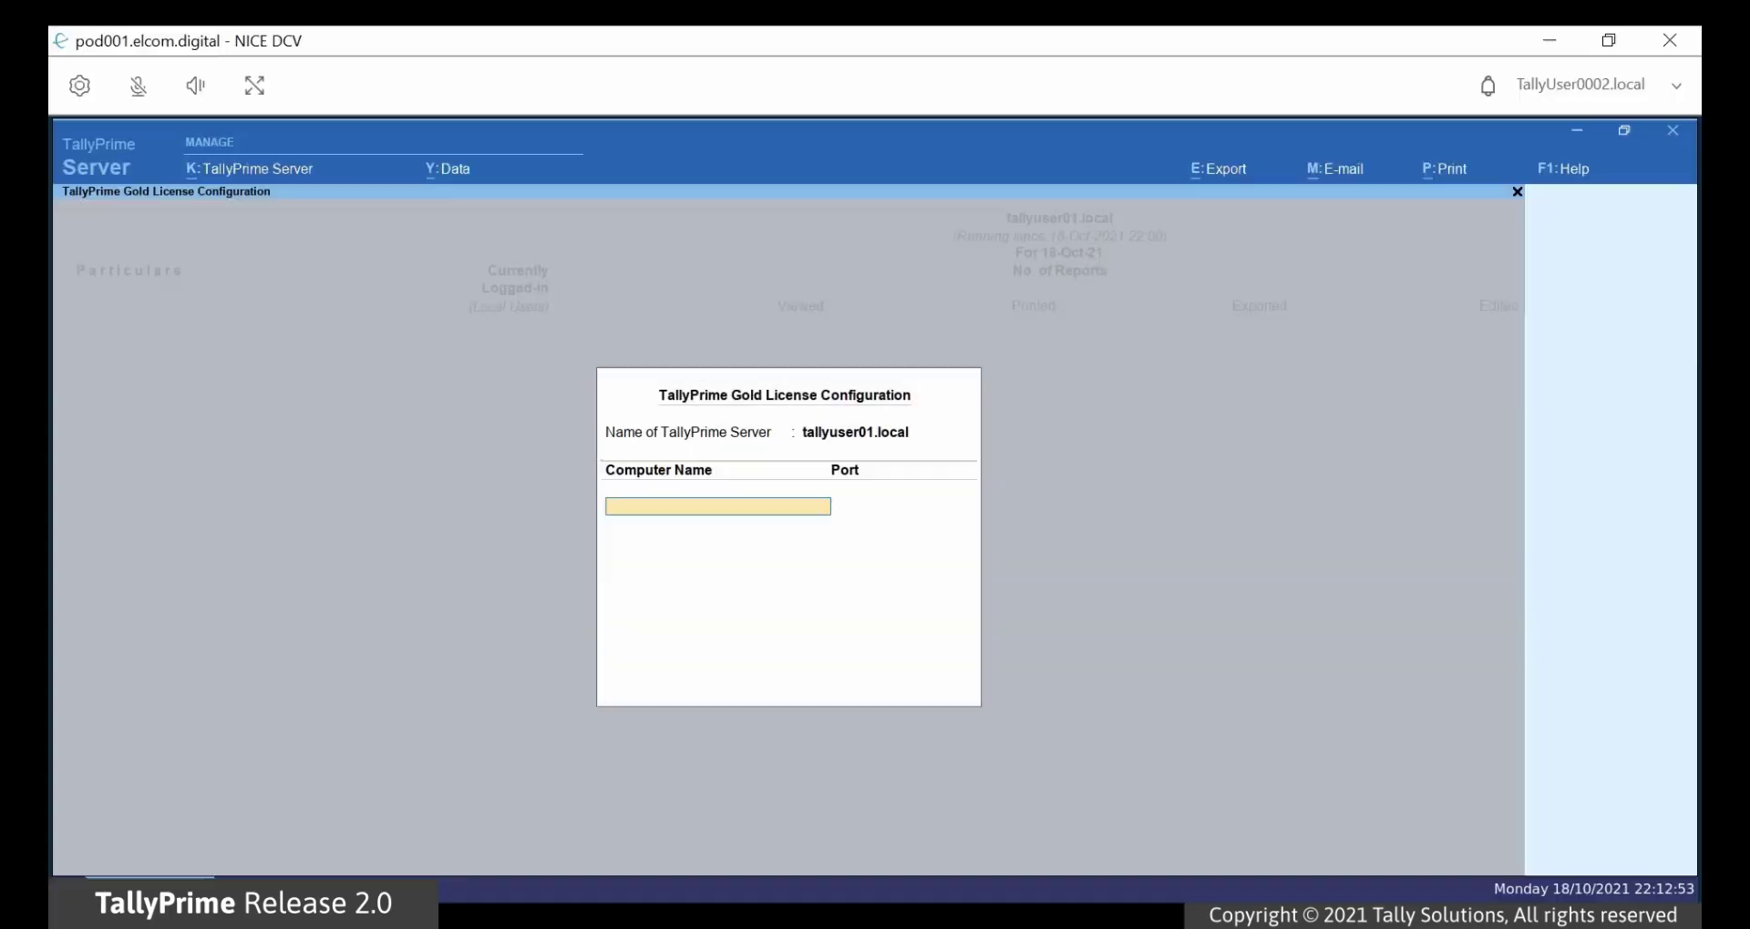
{"action": "type", "text": "TallyUser0002.Local"}
{"action": "key", "text": "Return"}
{"action": "type", "text": "9999"}
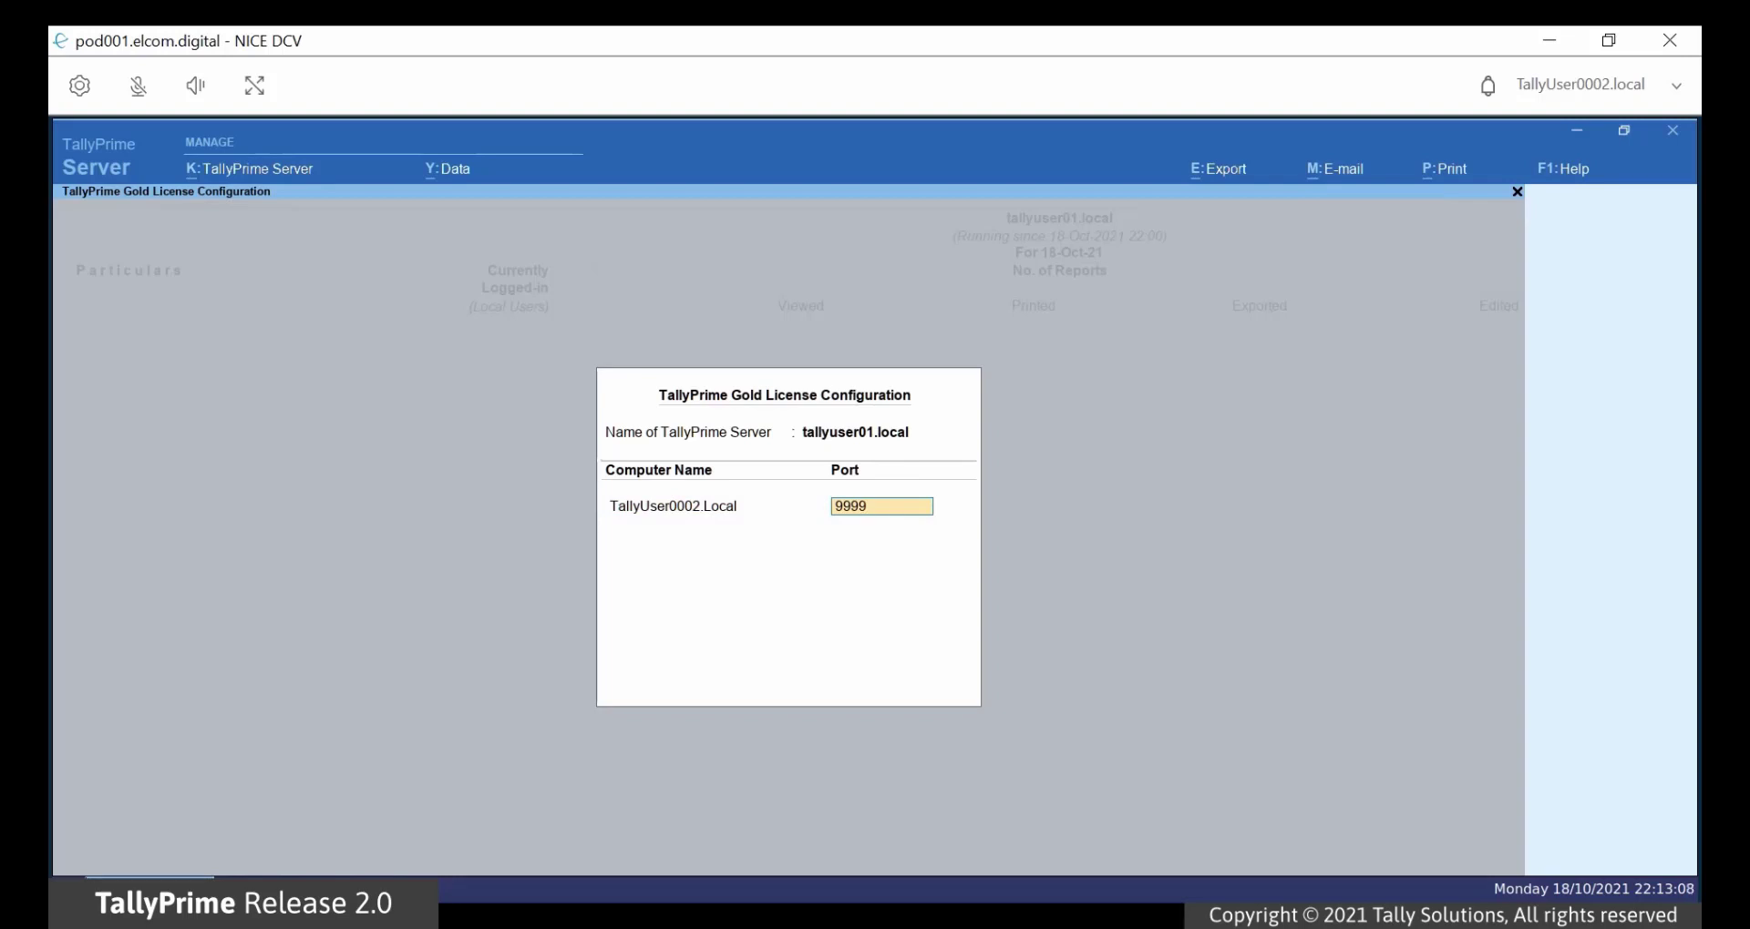
{"action": "key", "text": "Return"}
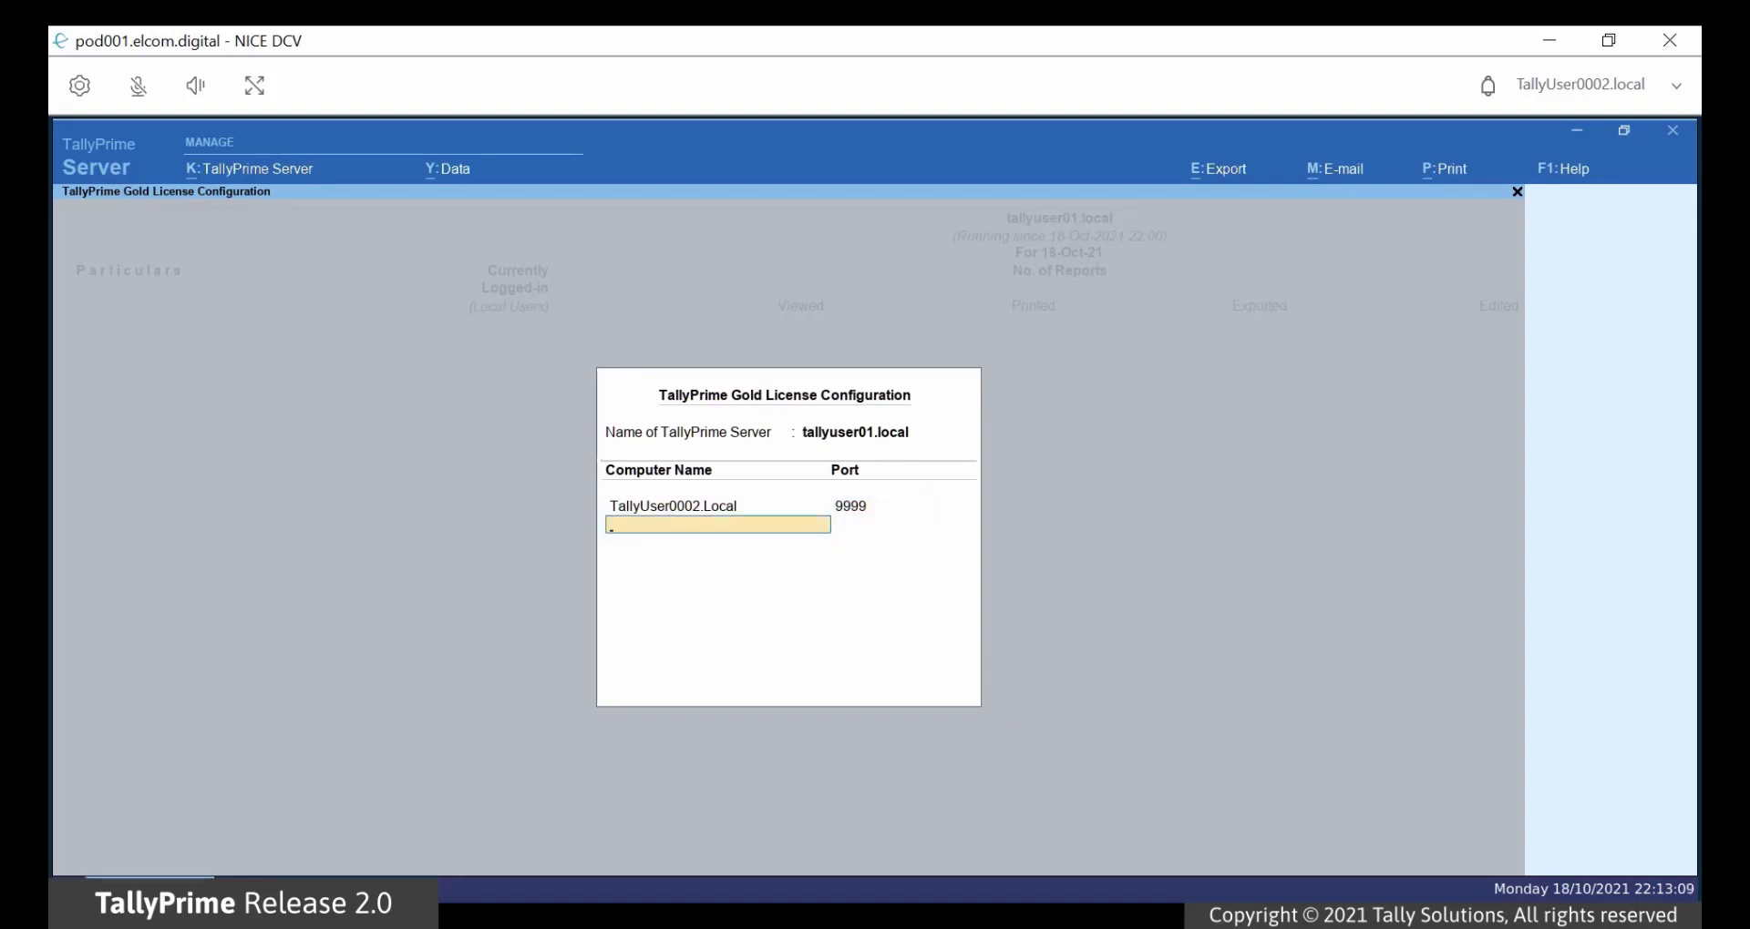
{"action": "key", "text": "Return"}
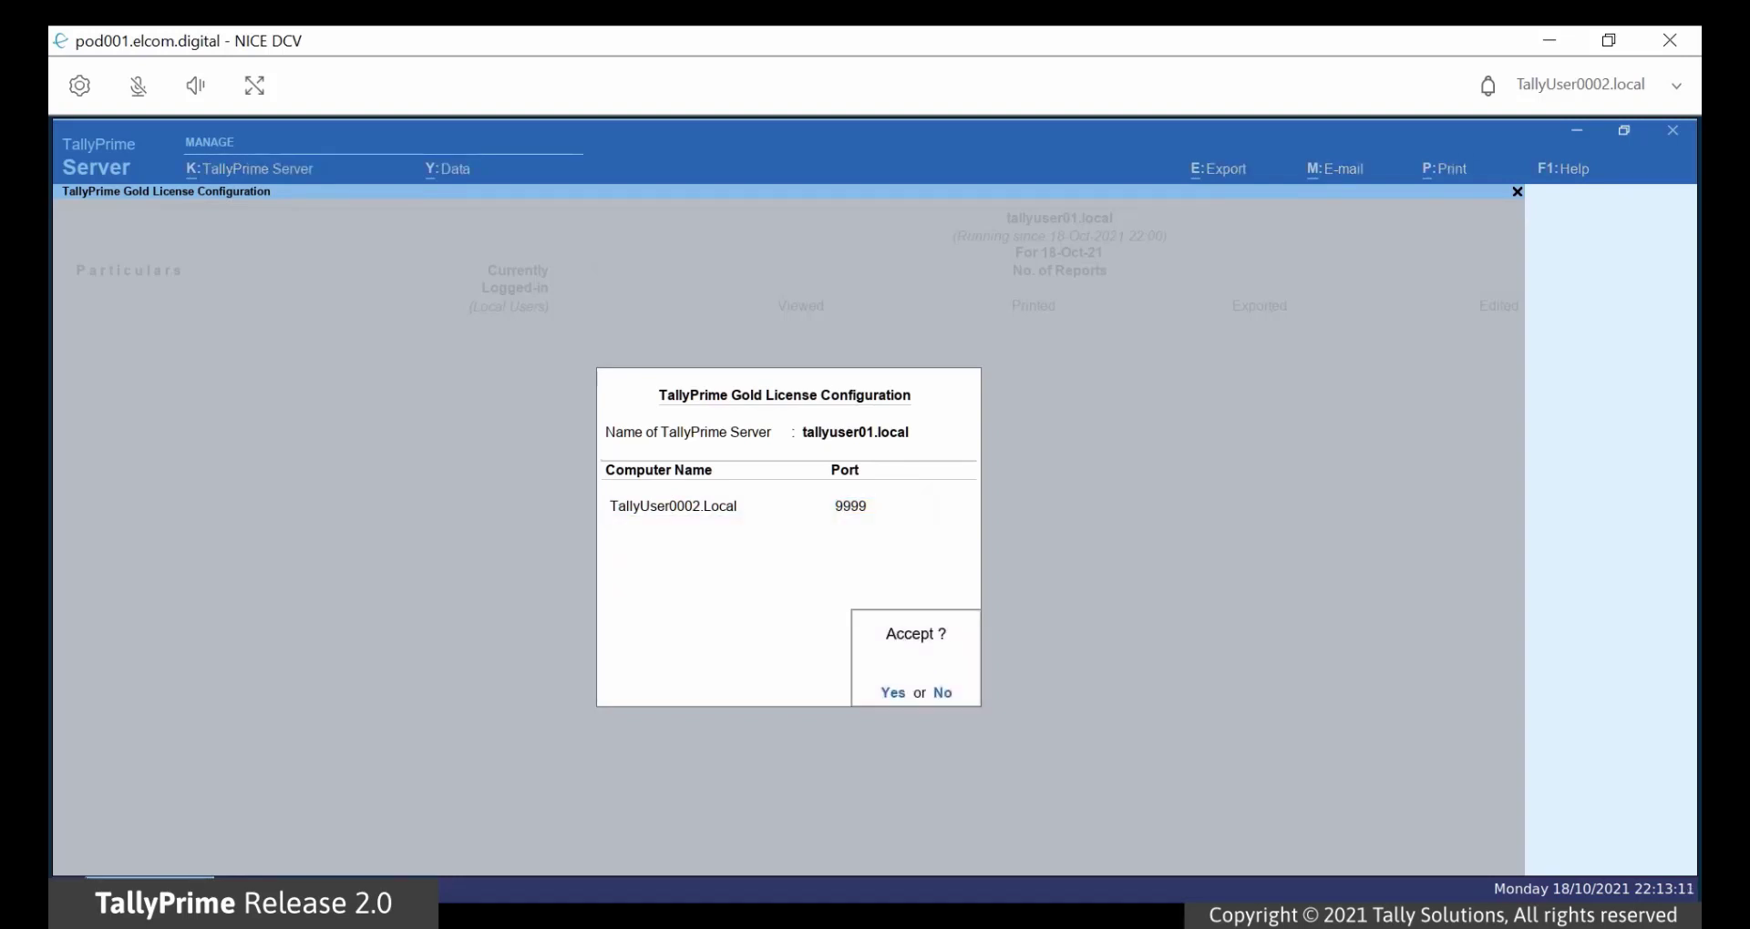
{"action": "key", "text": "Return"}
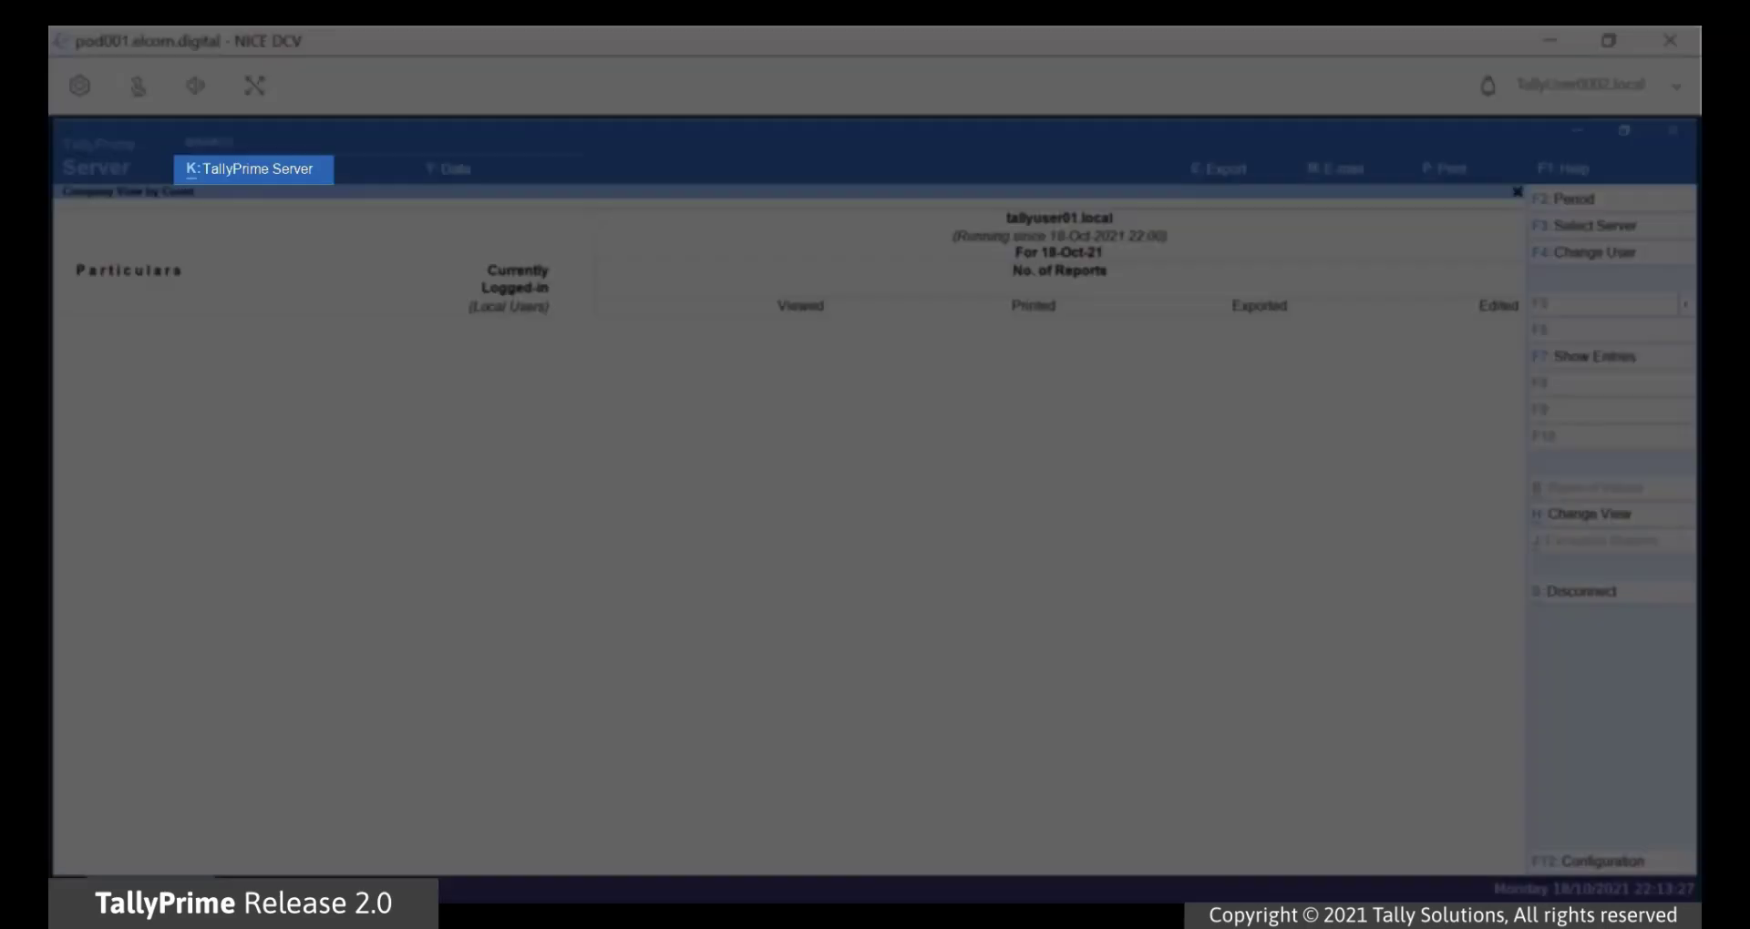
Step: Open Data Location settings with Show 'Control Access' set to Yes and reach Primary's Control Access field
{"action": "key", "text": "alt+k"}
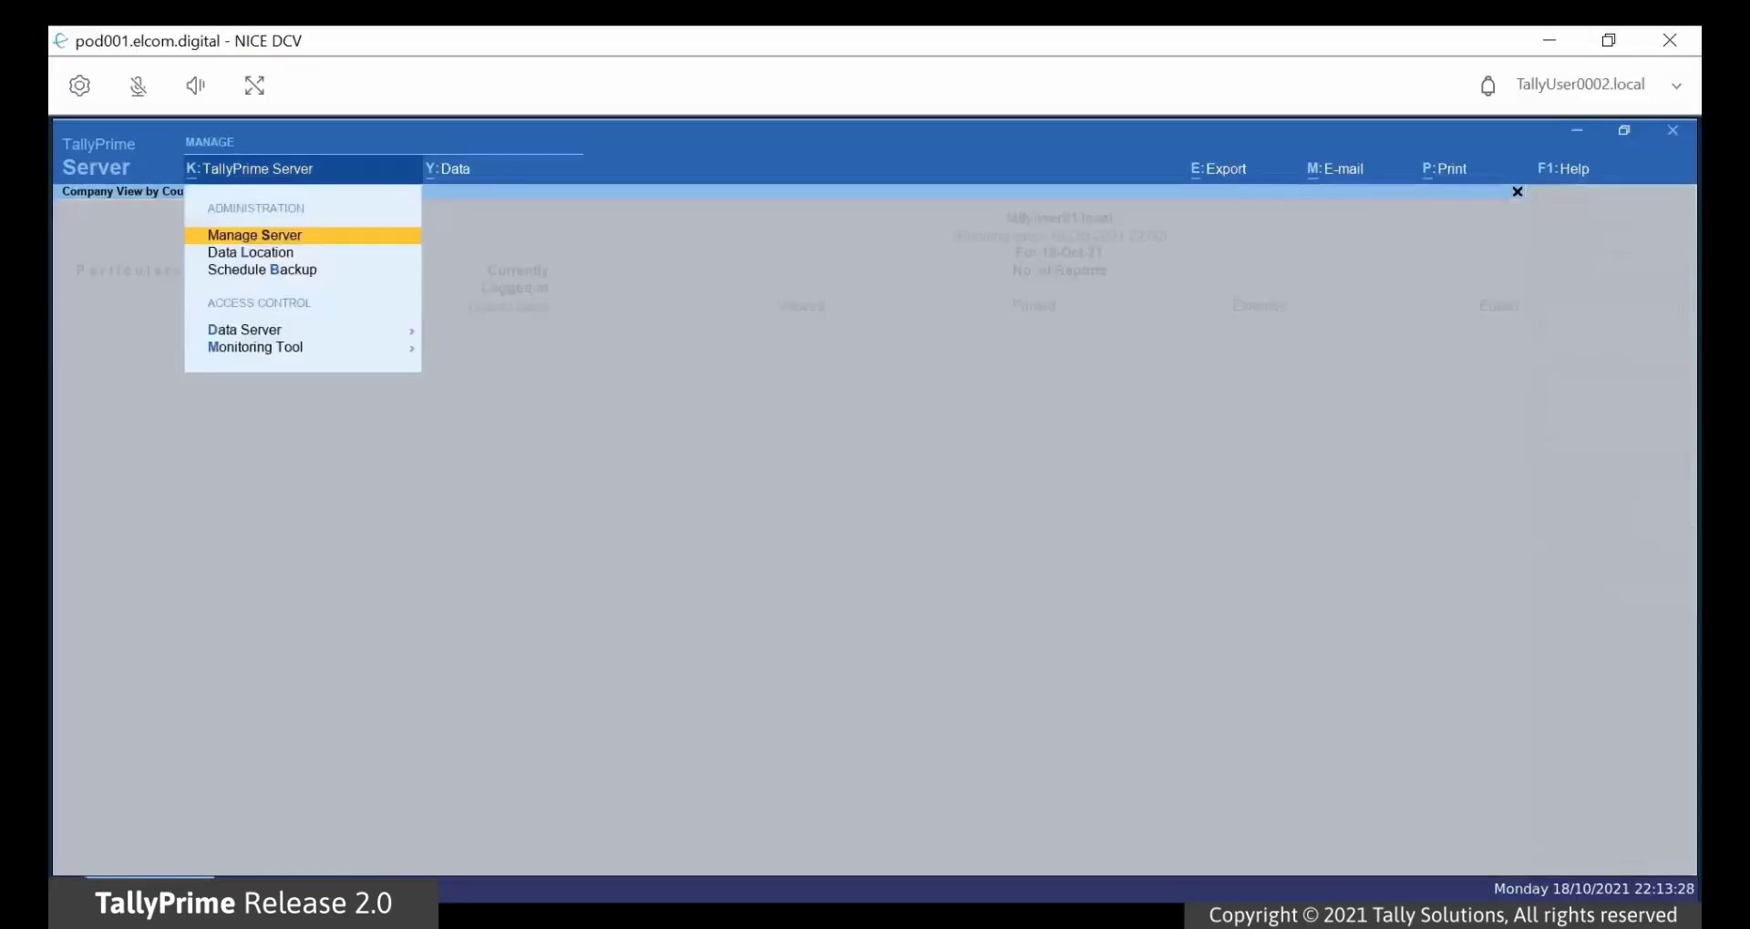
{"action": "key", "text": "Down"}
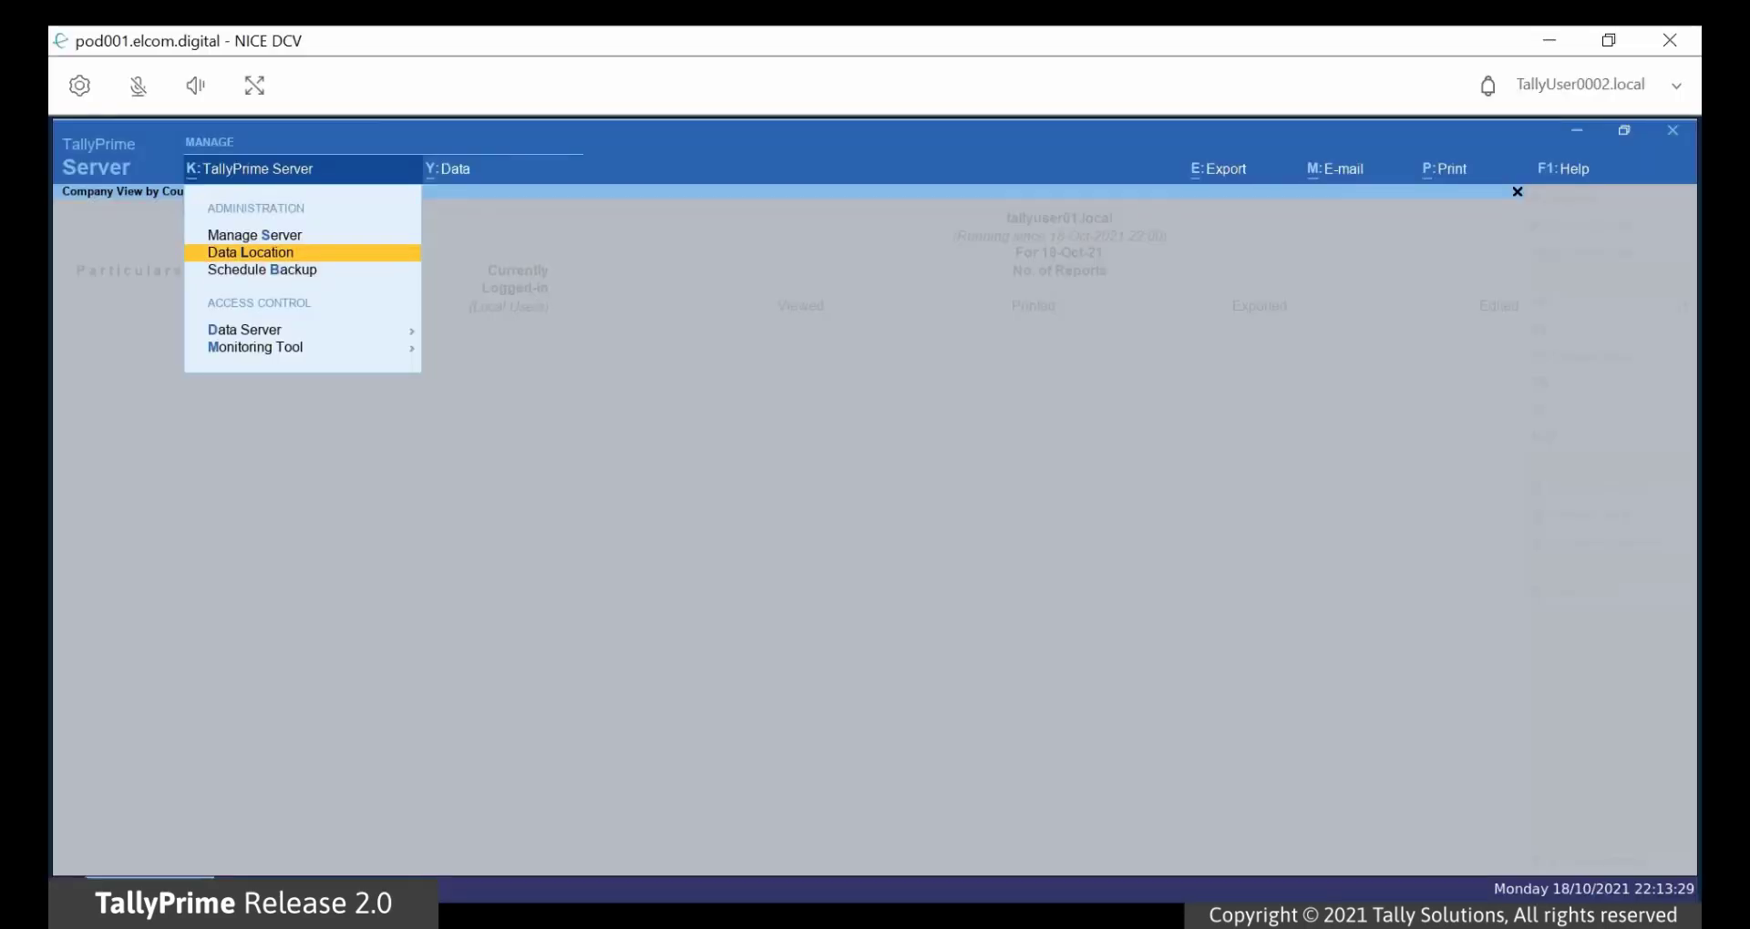
{"action": "key", "text": "Return"}
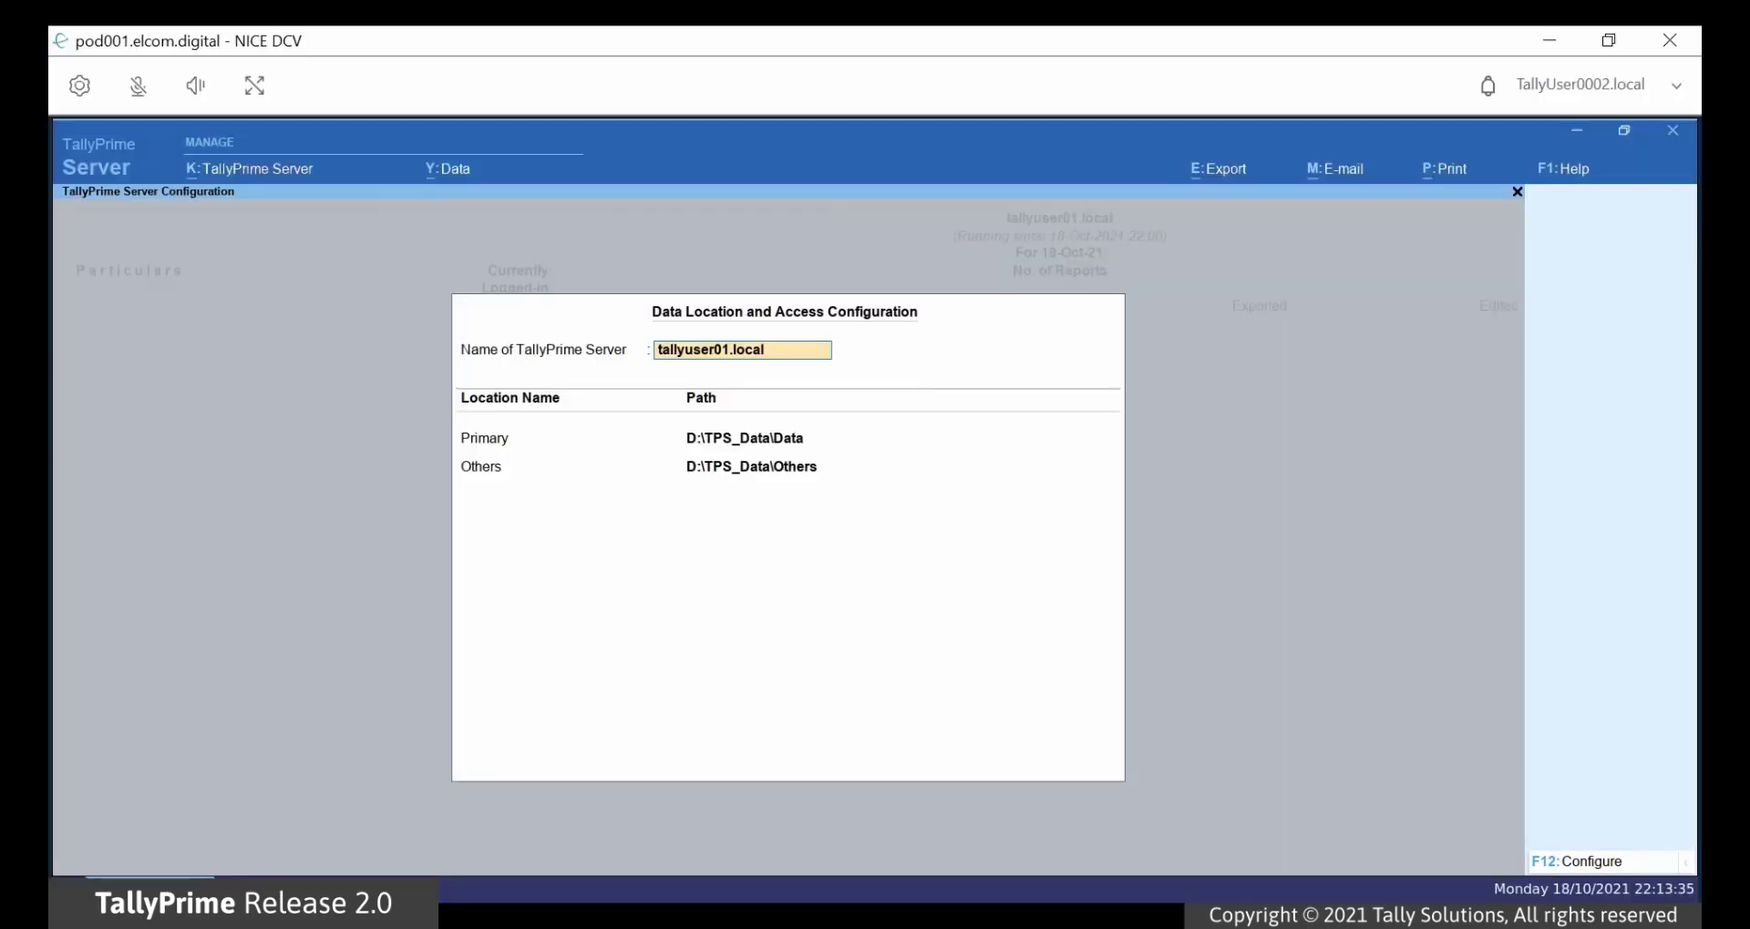
{"action": "key", "text": "F12"}
{"action": "key", "text": "Return"}
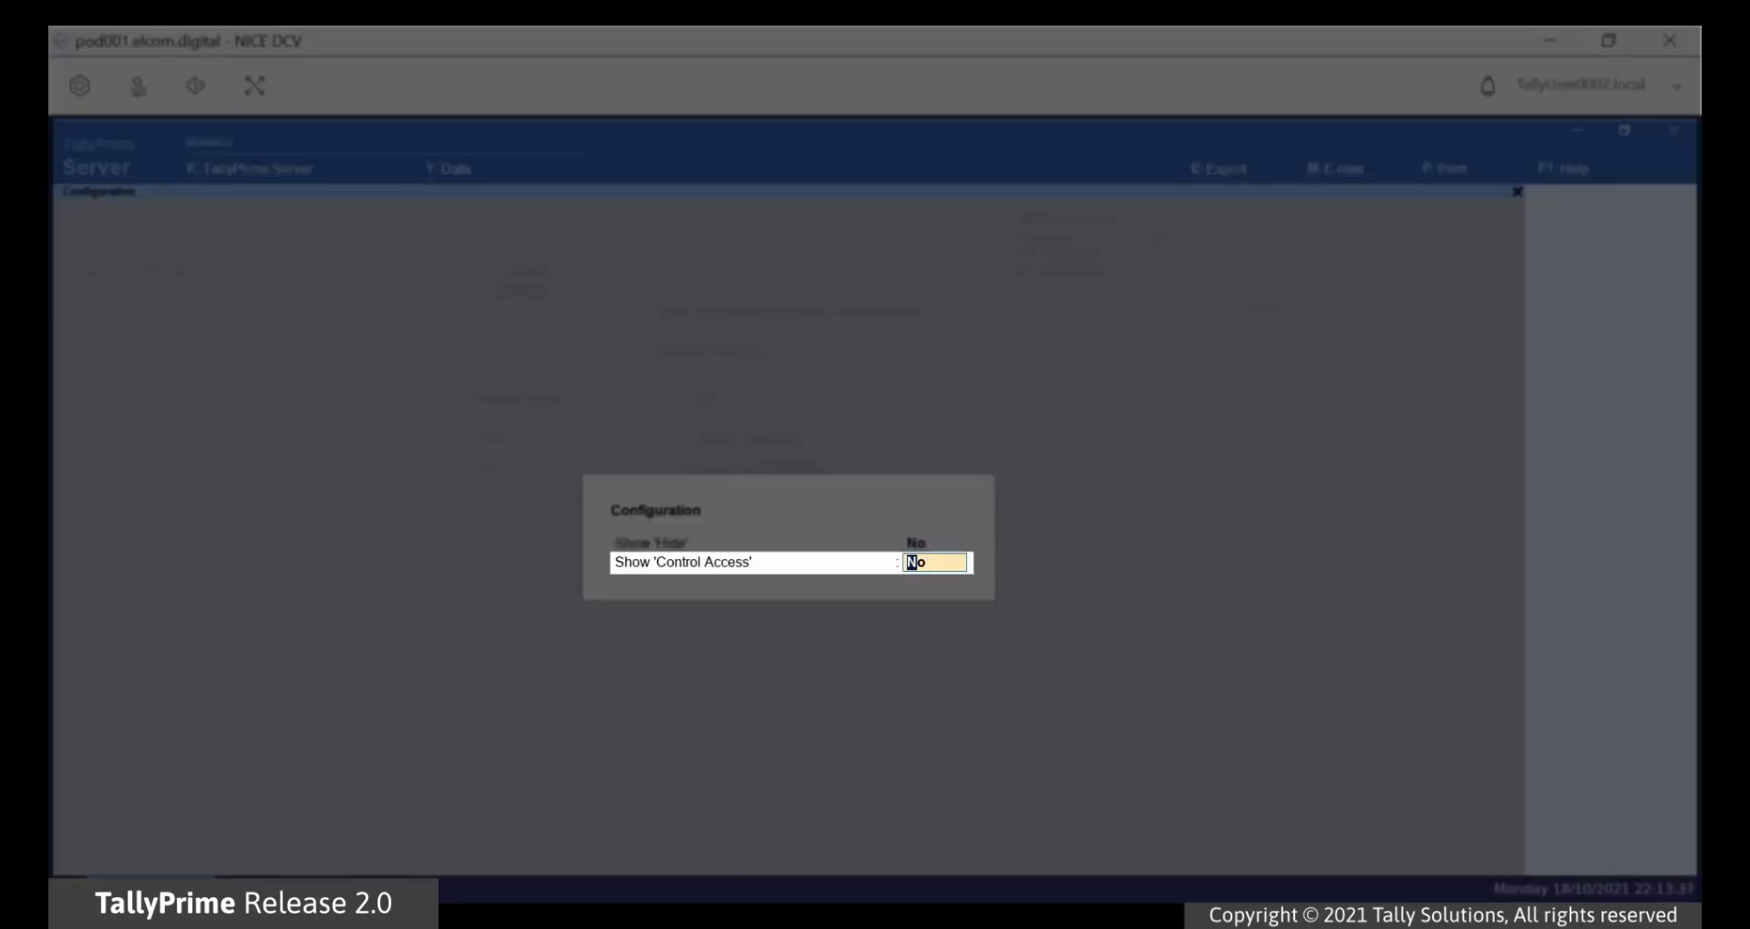
{"action": "type", "text": "Yes"}
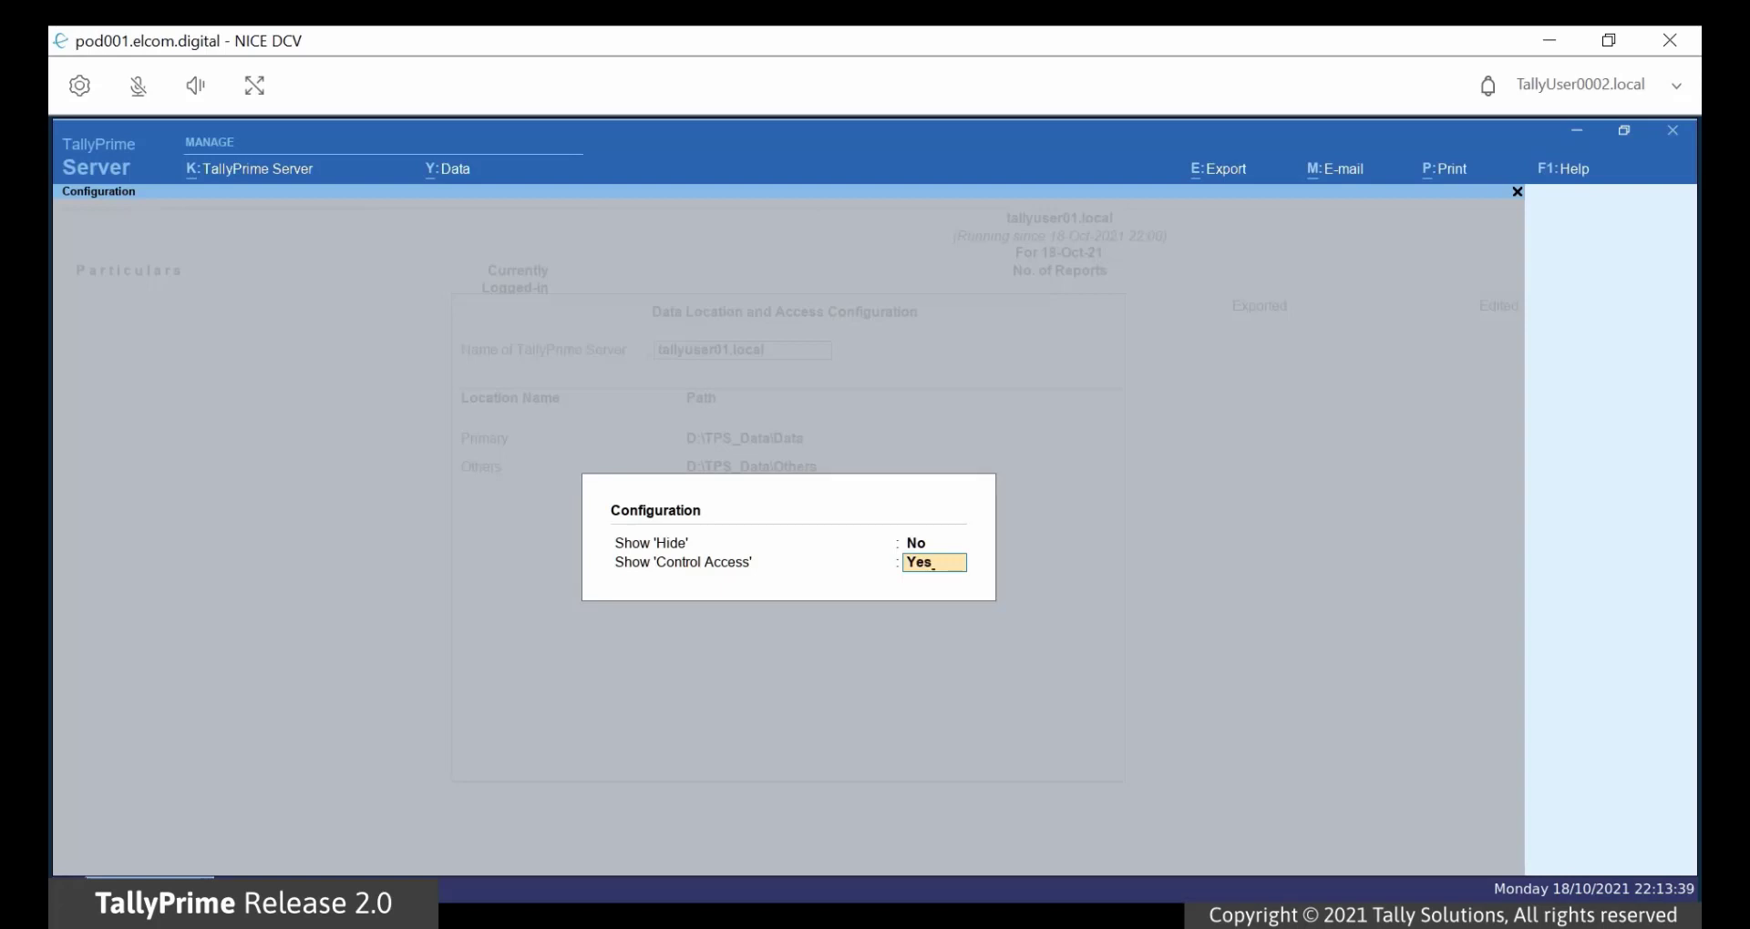
{"action": "key", "text": "Return"}
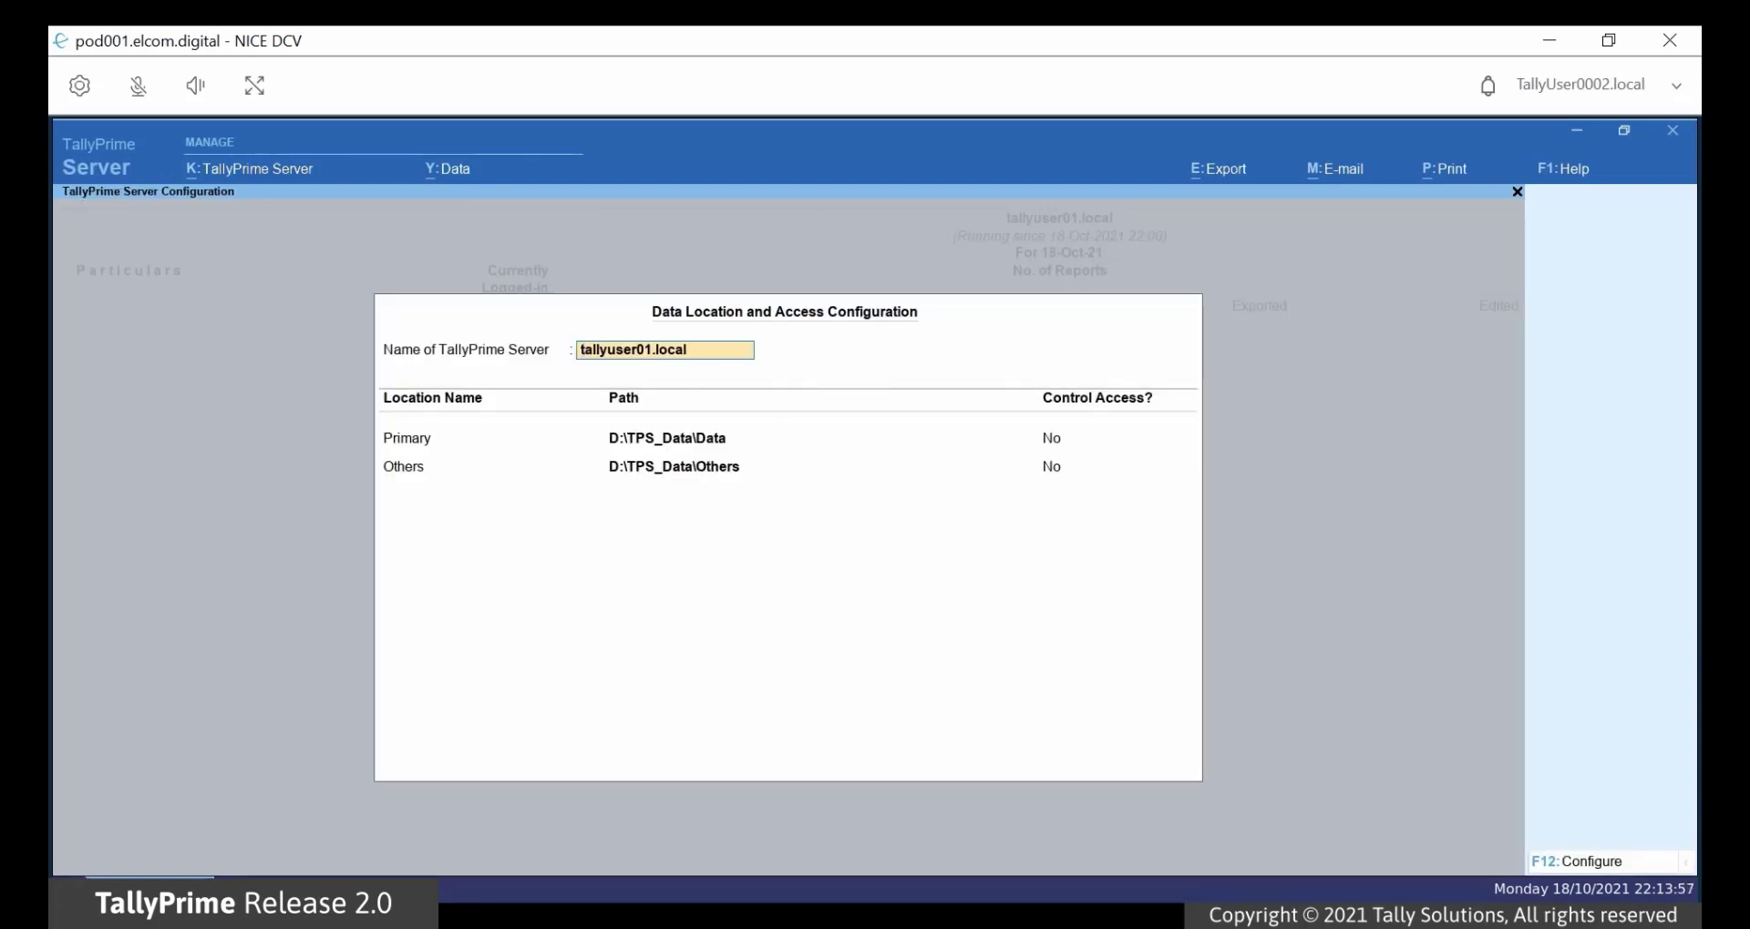
{"action": "key", "text": "Return"}
{"action": "key", "text": "Return"}
{"action": "key", "text": "Return"}
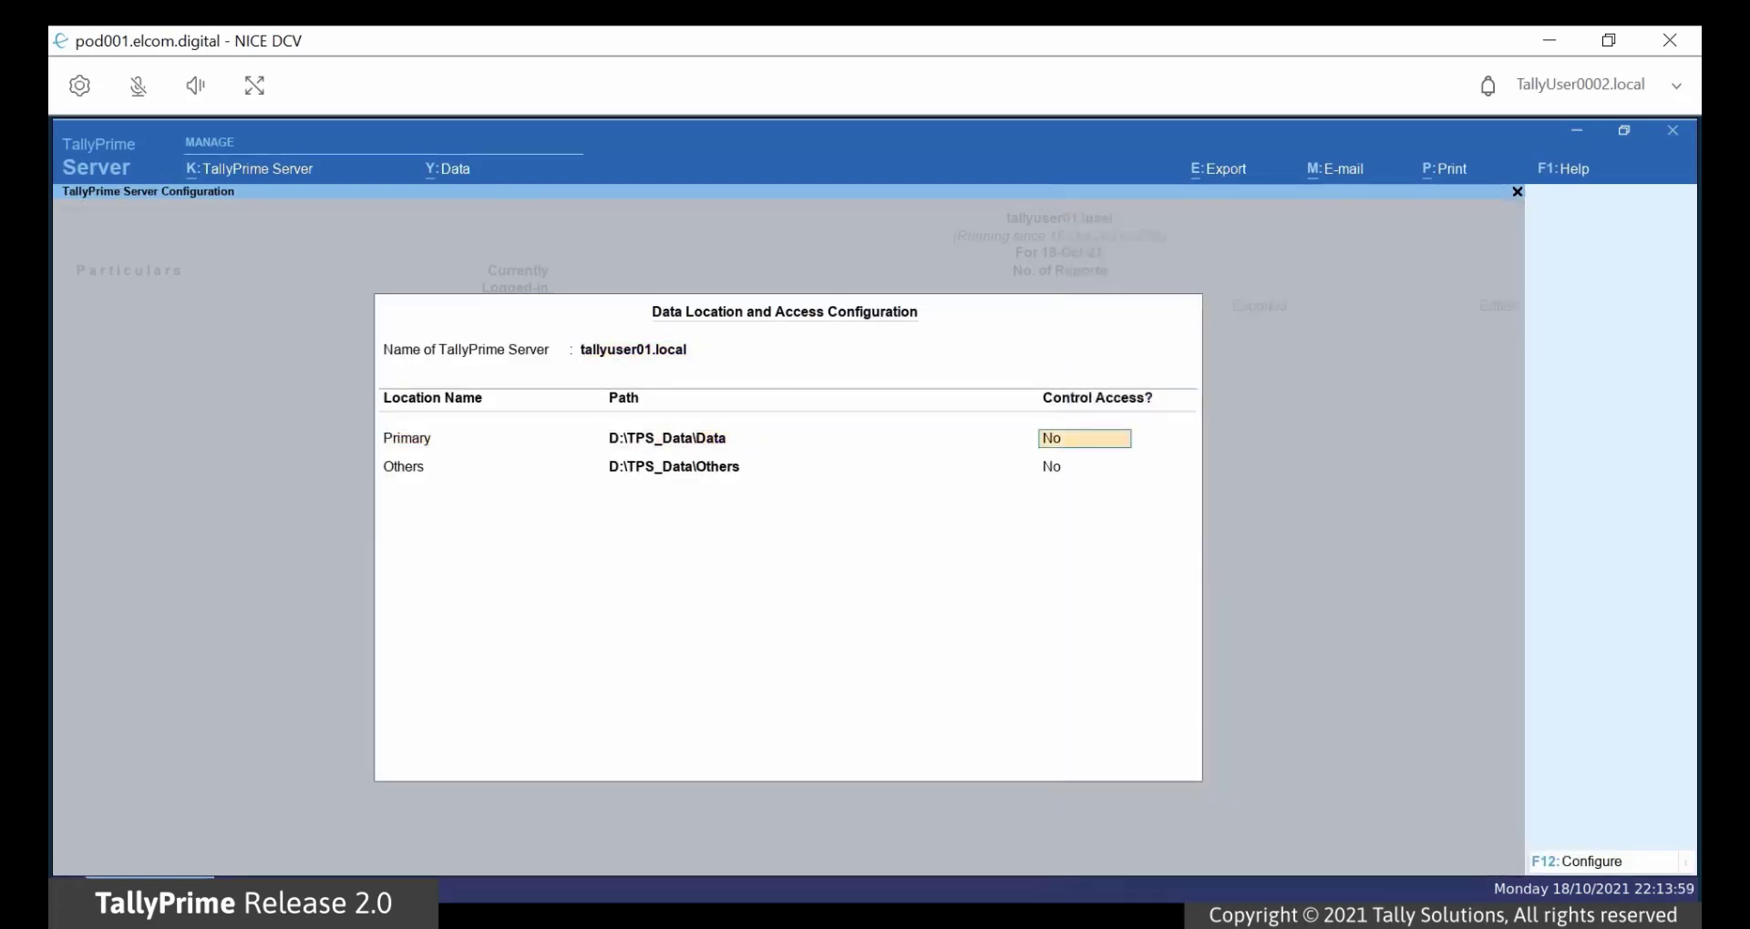
Step: Set Primary's Control Access to Yes and start a new User/System Group
{"action": "type", "text": "Yes"}
{"action": "key", "text": "Return"}
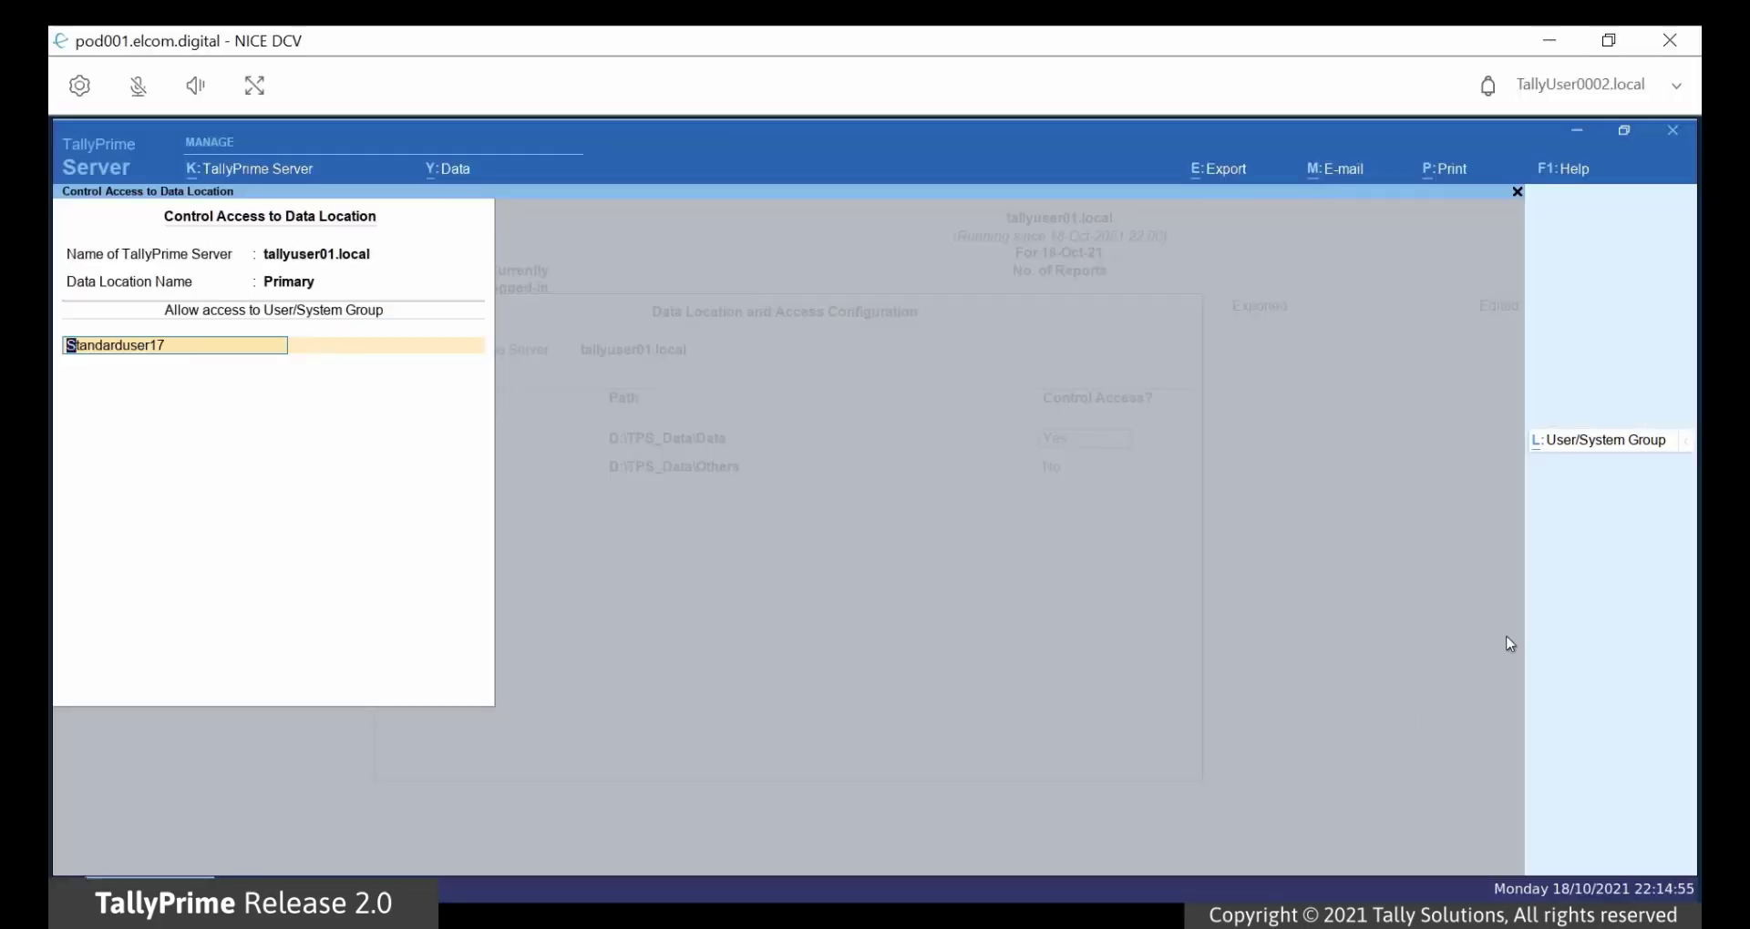
{"action": "left_click", "coordinate": [1659, 449]}
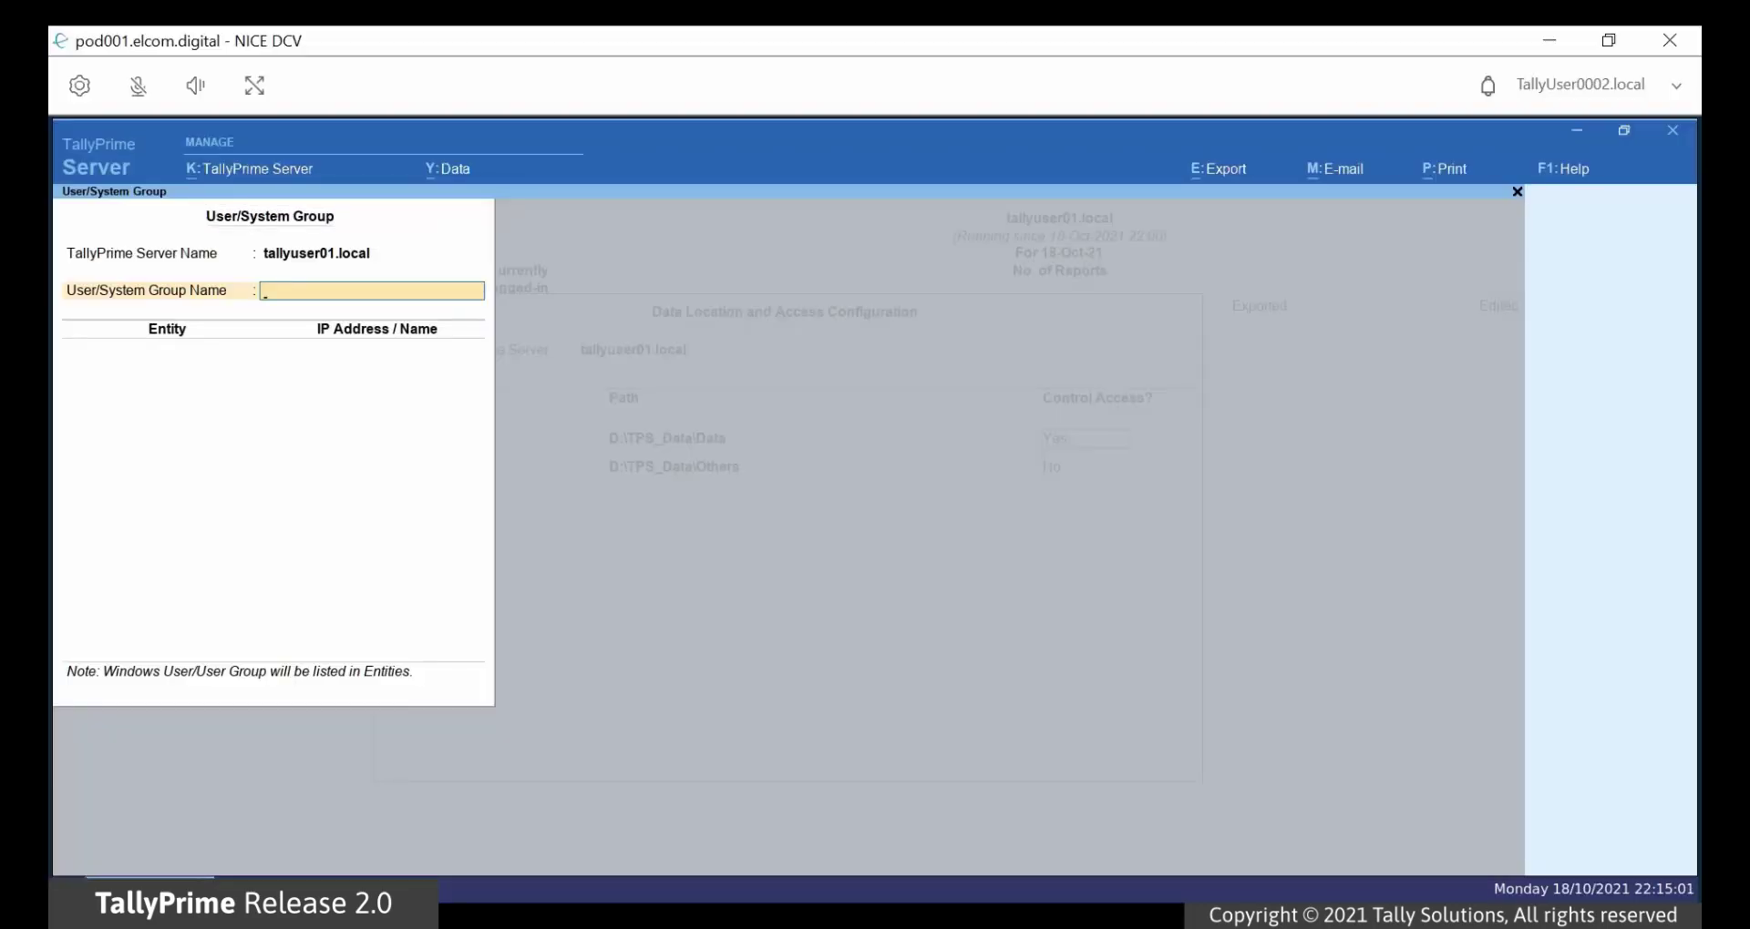
Step: Name the group Accounts and add TallyUser0002.Local as its IP Address/Computer Name member
{"action": "type", "text": "Accounts"}
{"action": "key", "text": "Return"}
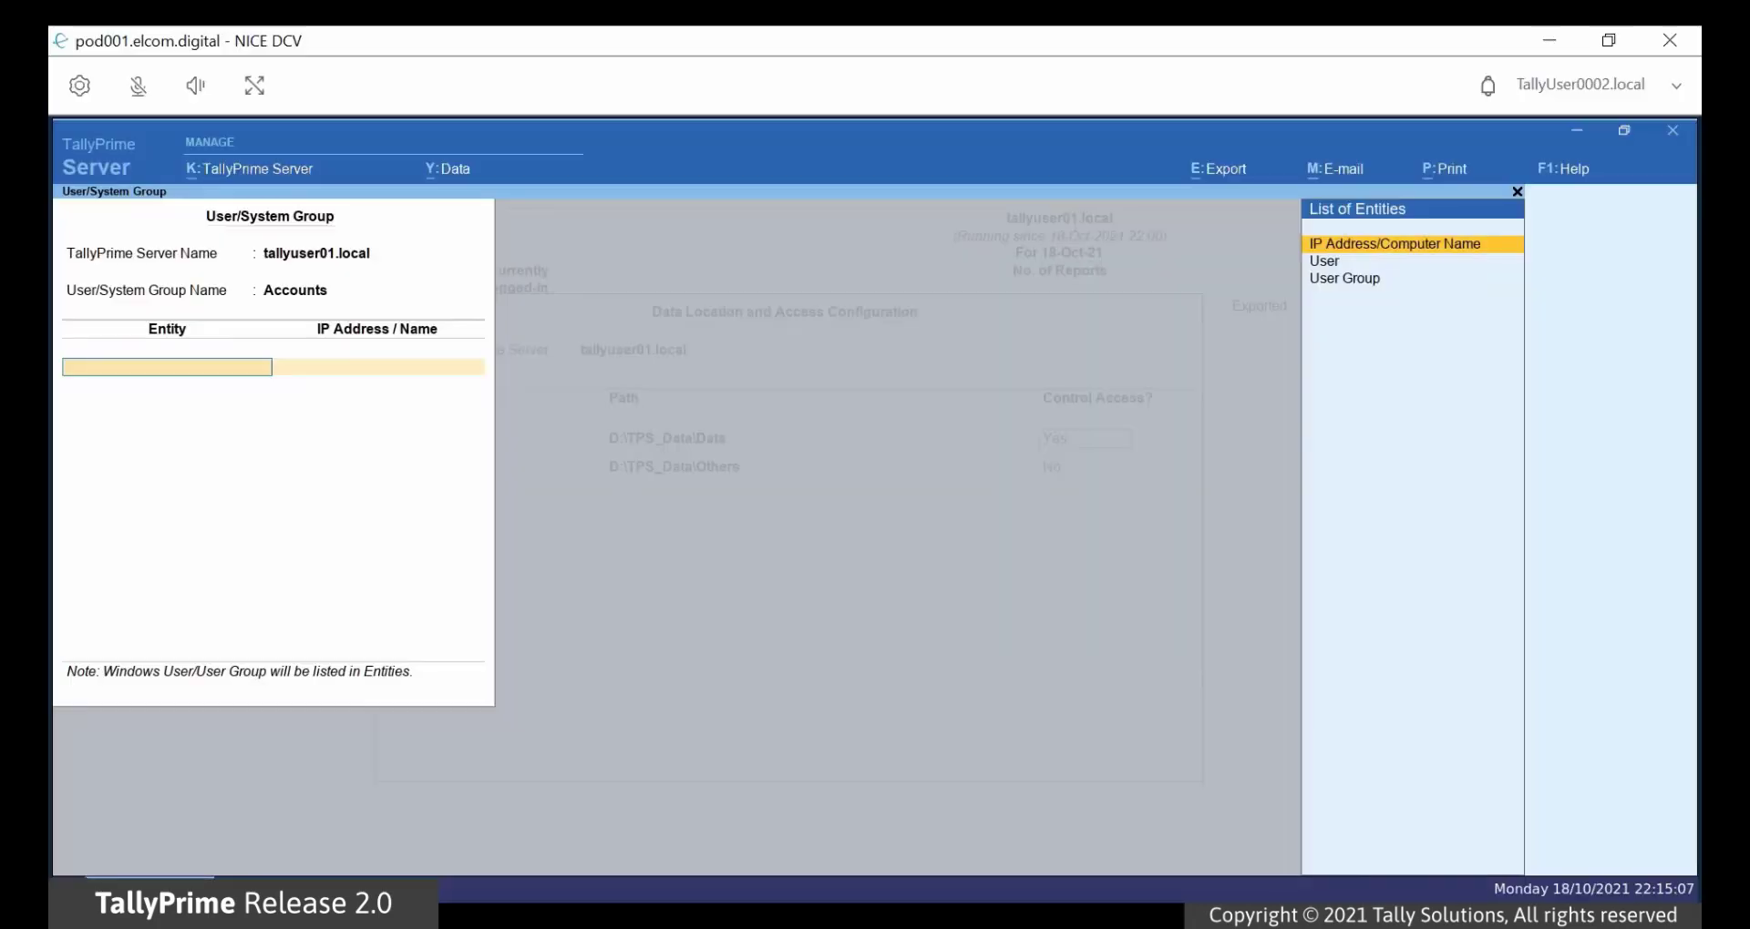
{"action": "key", "text": "Return"}
{"action": "type", "text": "TallyU"}
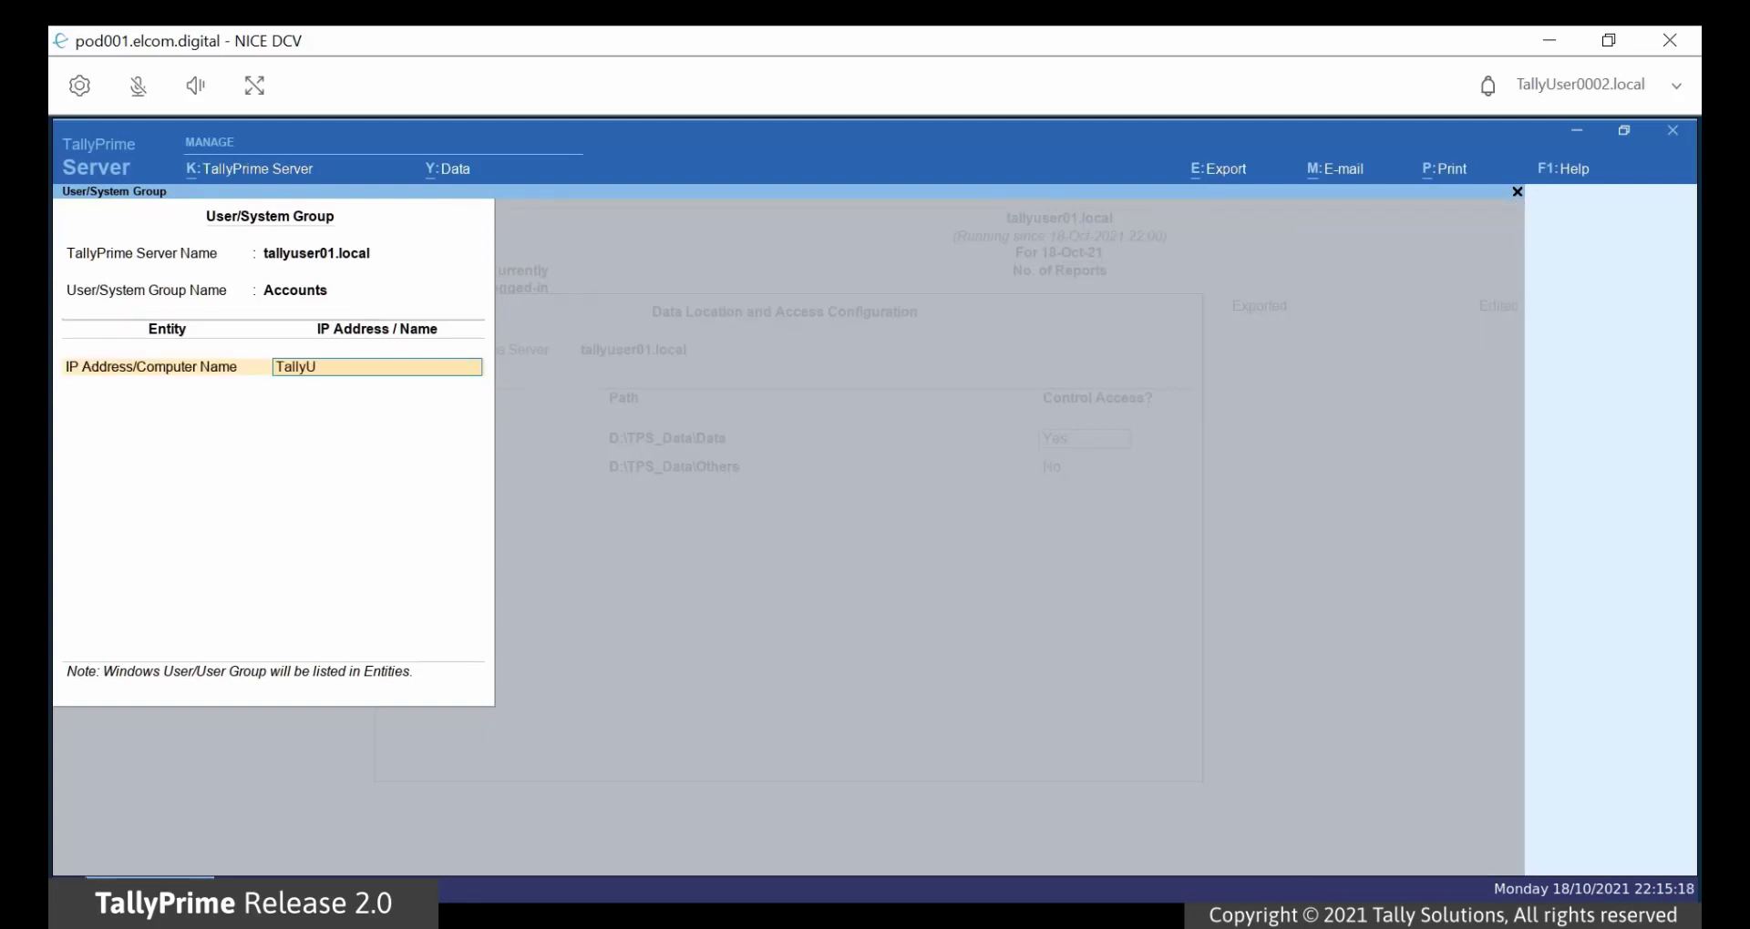
{"action": "type", "text": "ser0002.Local"}
{"action": "key", "text": "Return"}
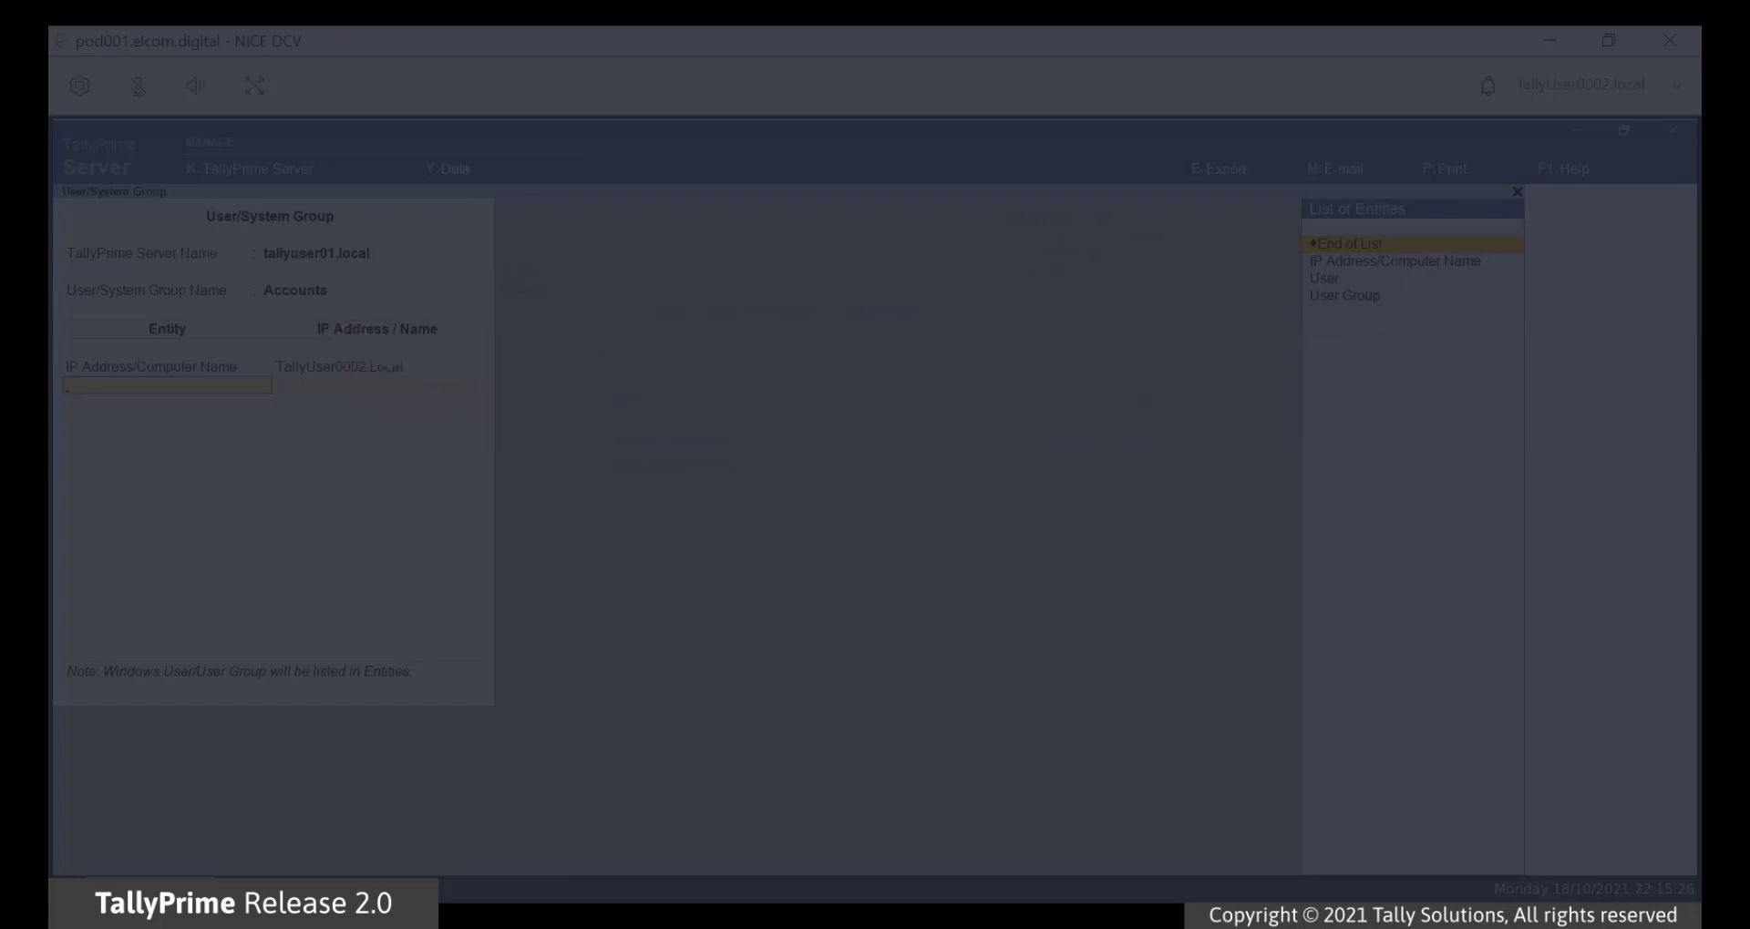
{"action": "key", "text": "Return"}
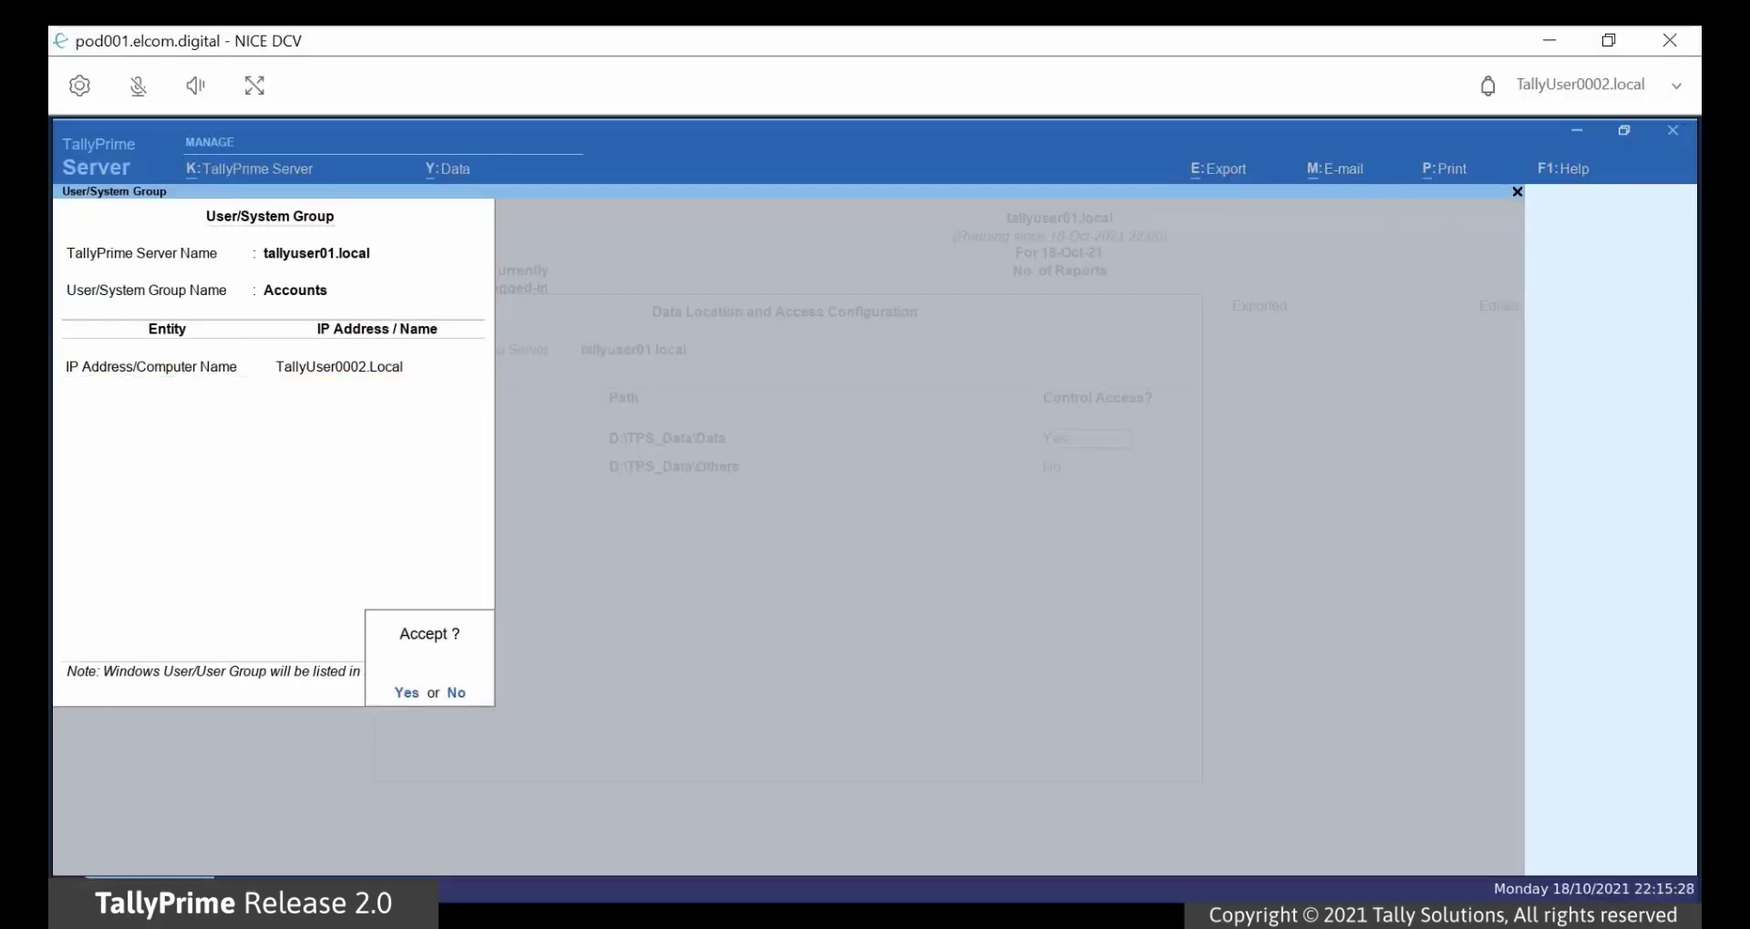
Step: Confirm Accounts as Primary's only allowed group, leave Others unrestricted, and accept the data locations
{"action": "key", "text": "Return"}
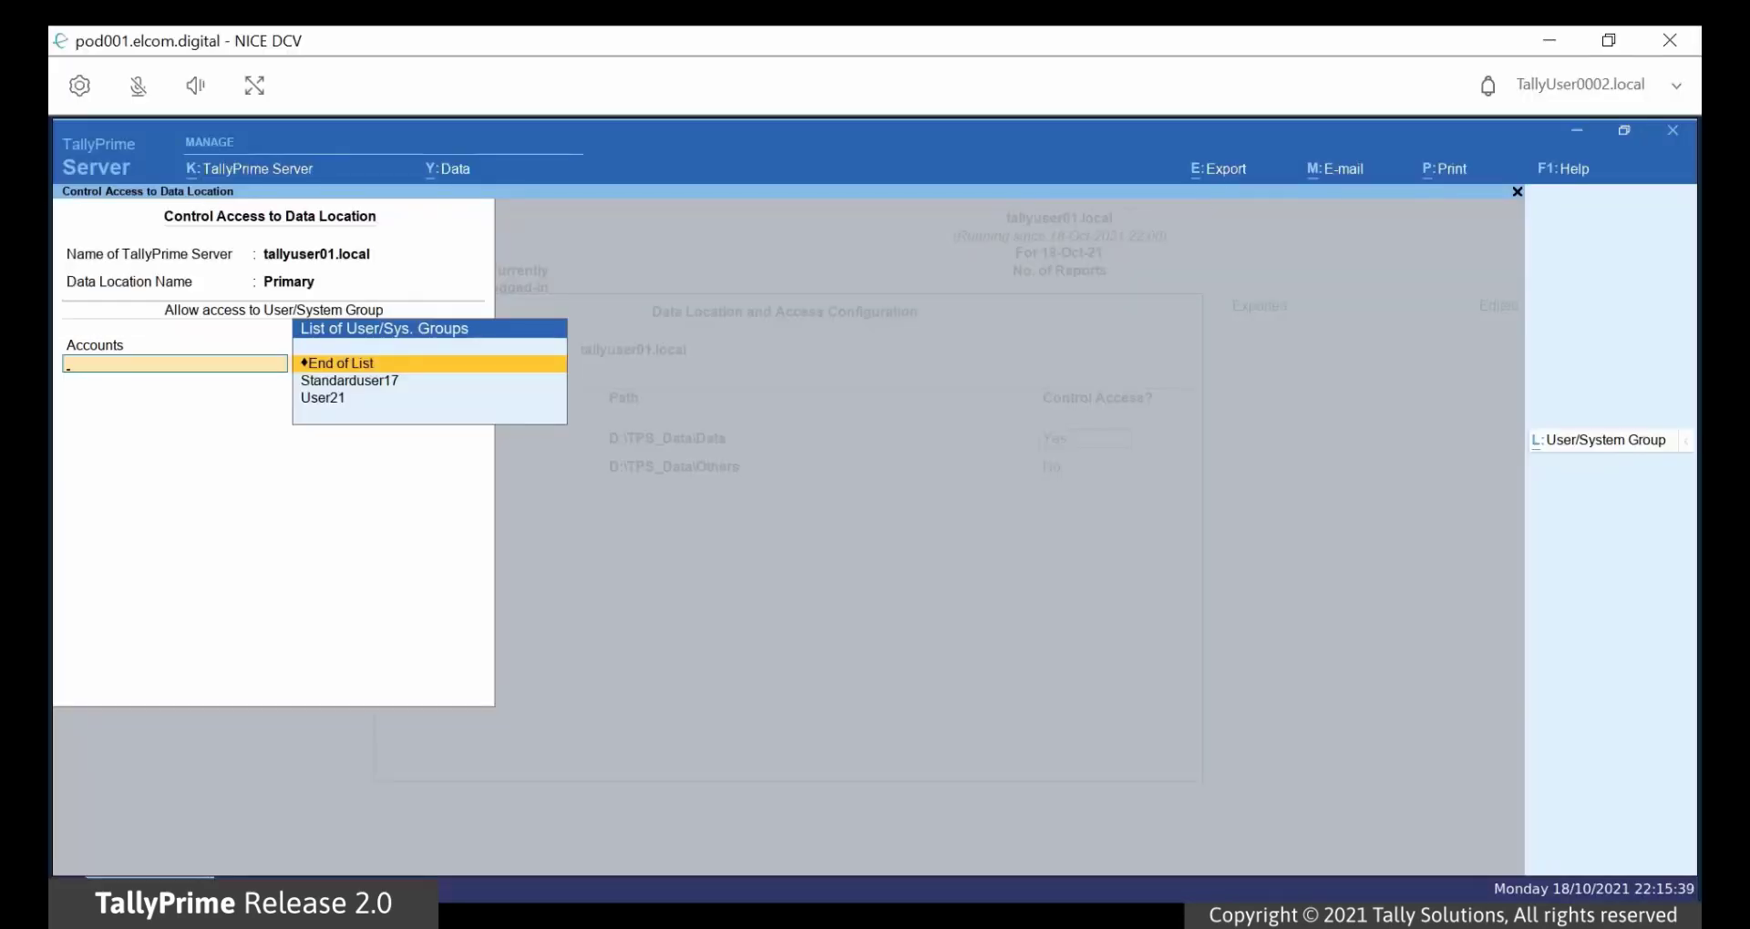
{"action": "key", "text": "Return"}
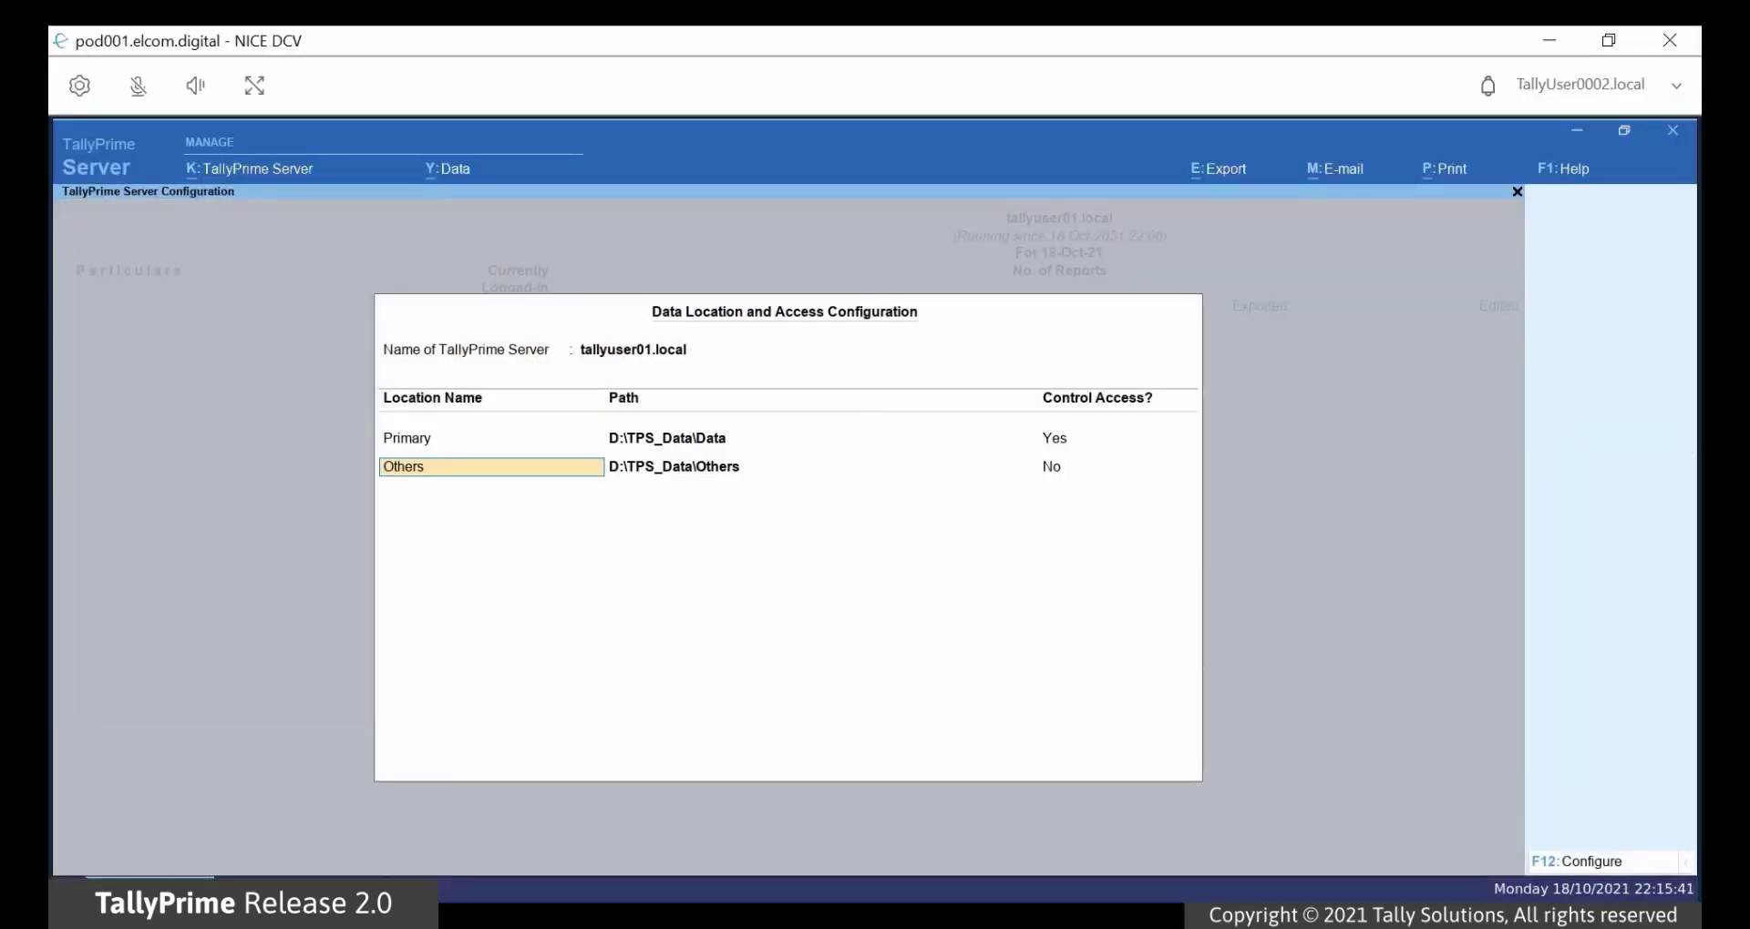
{"action": "key", "text": "Return"}
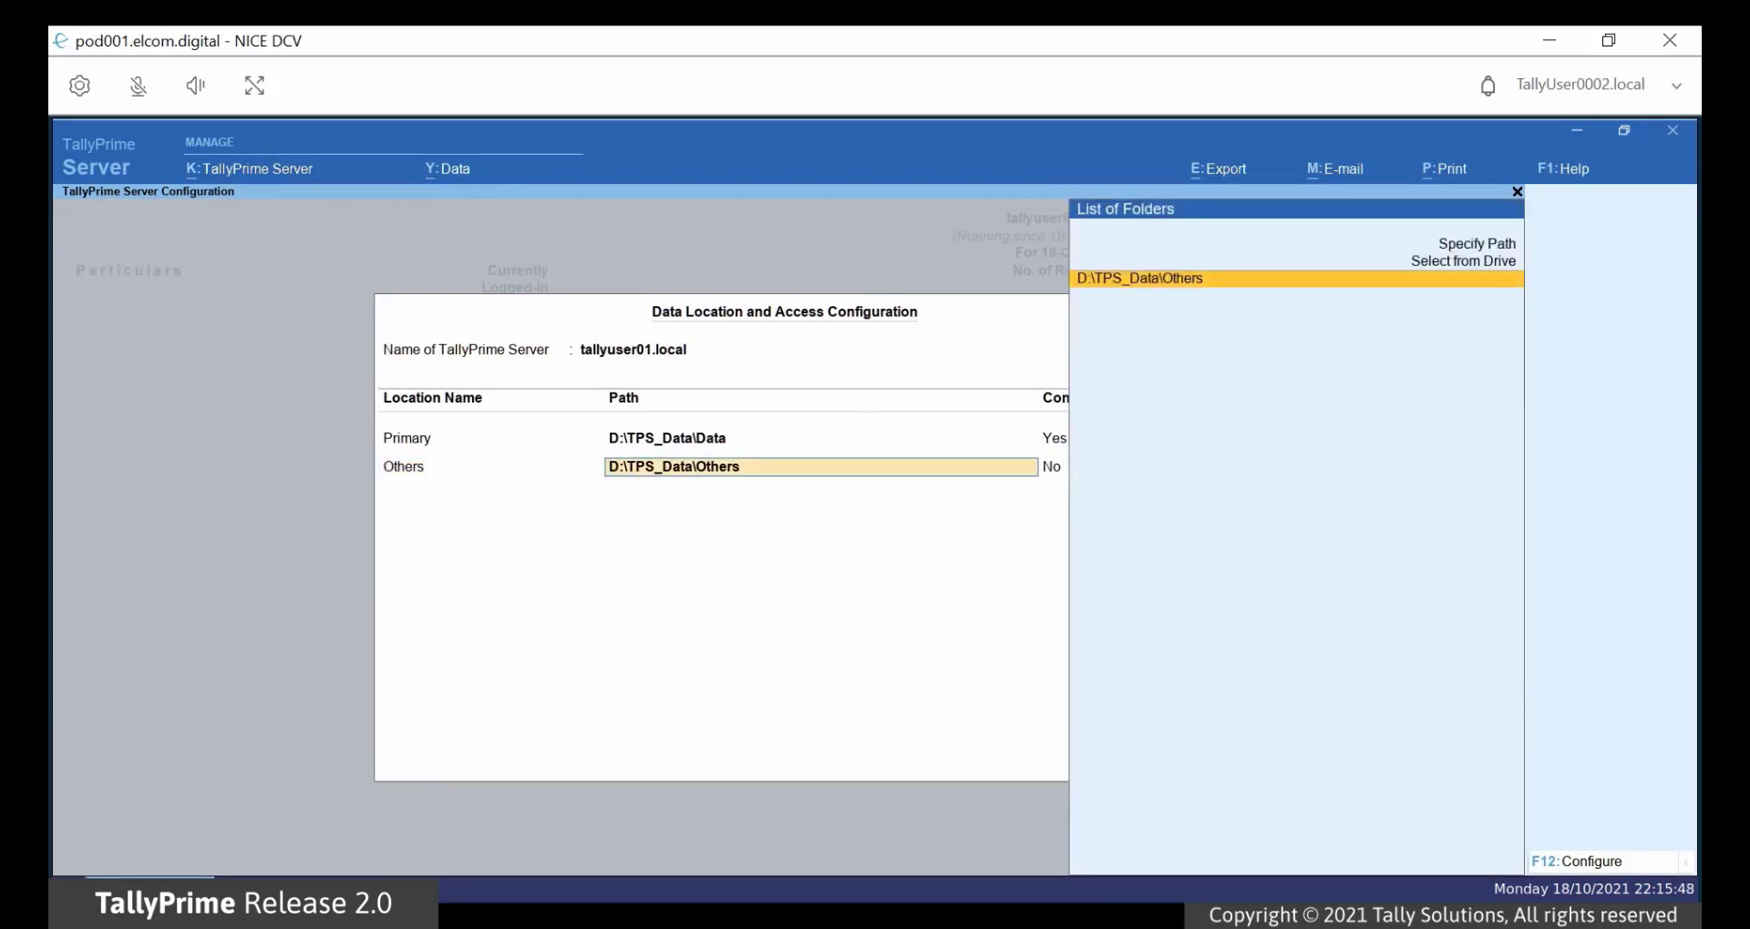
{"action": "key", "text": "Return"}
{"action": "key", "text": "Return"}
{"action": "key", "text": "Return"}
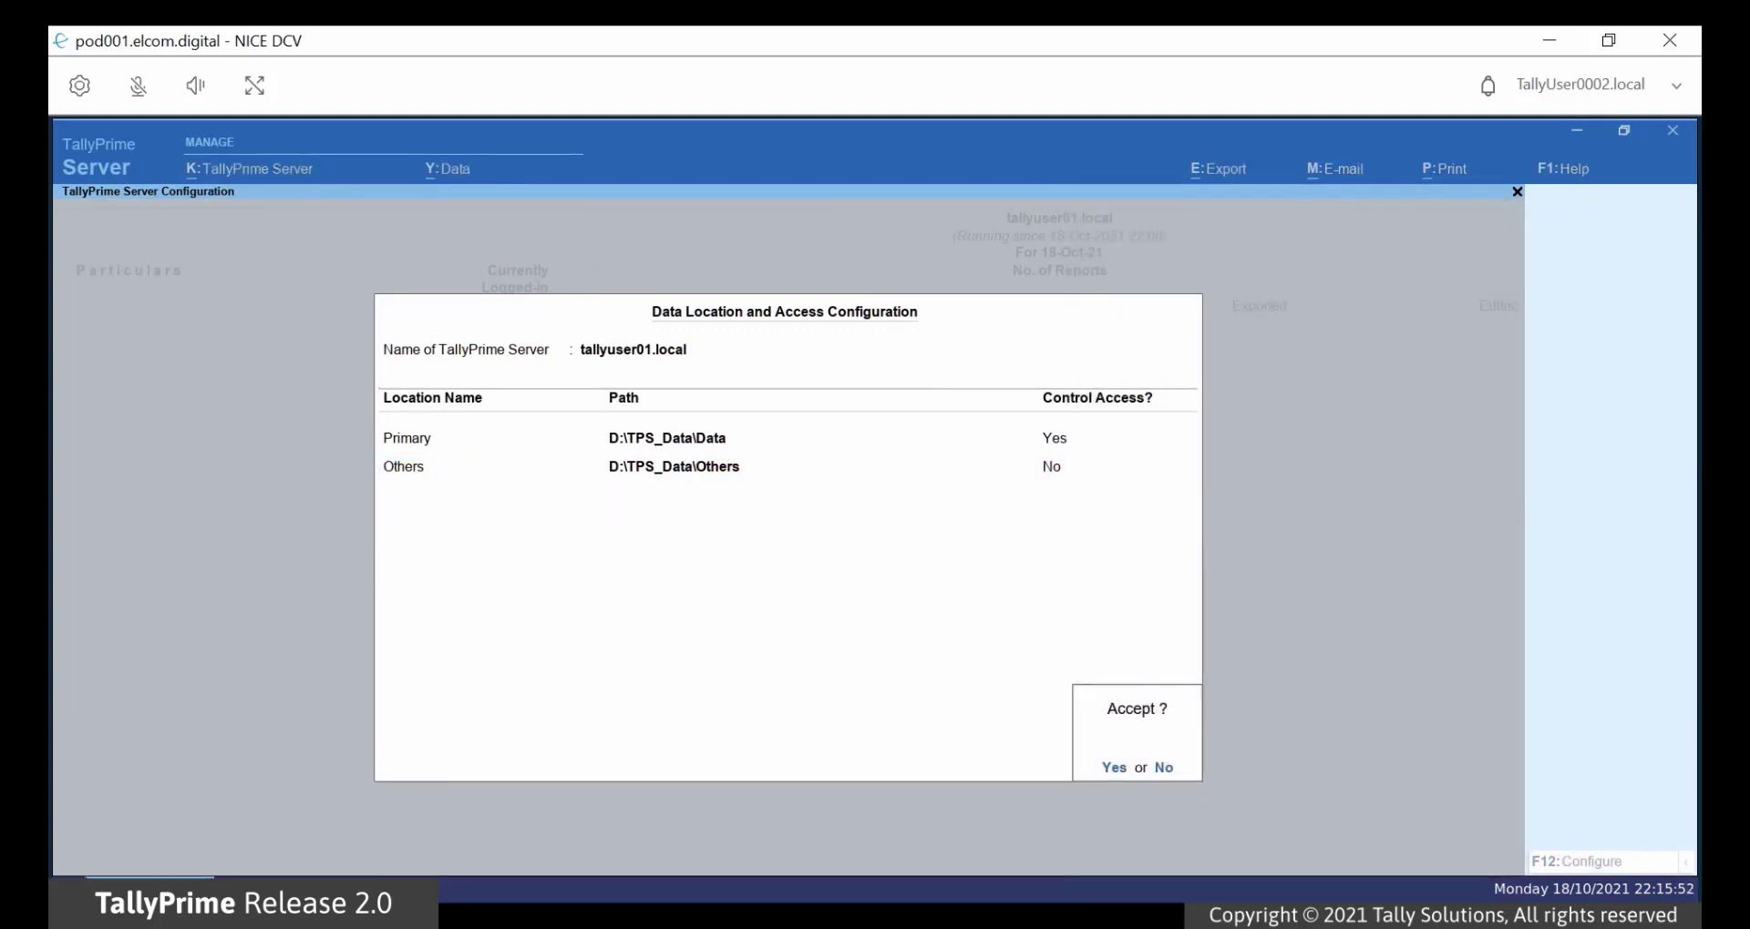
{"action": "key", "text": "Return"}
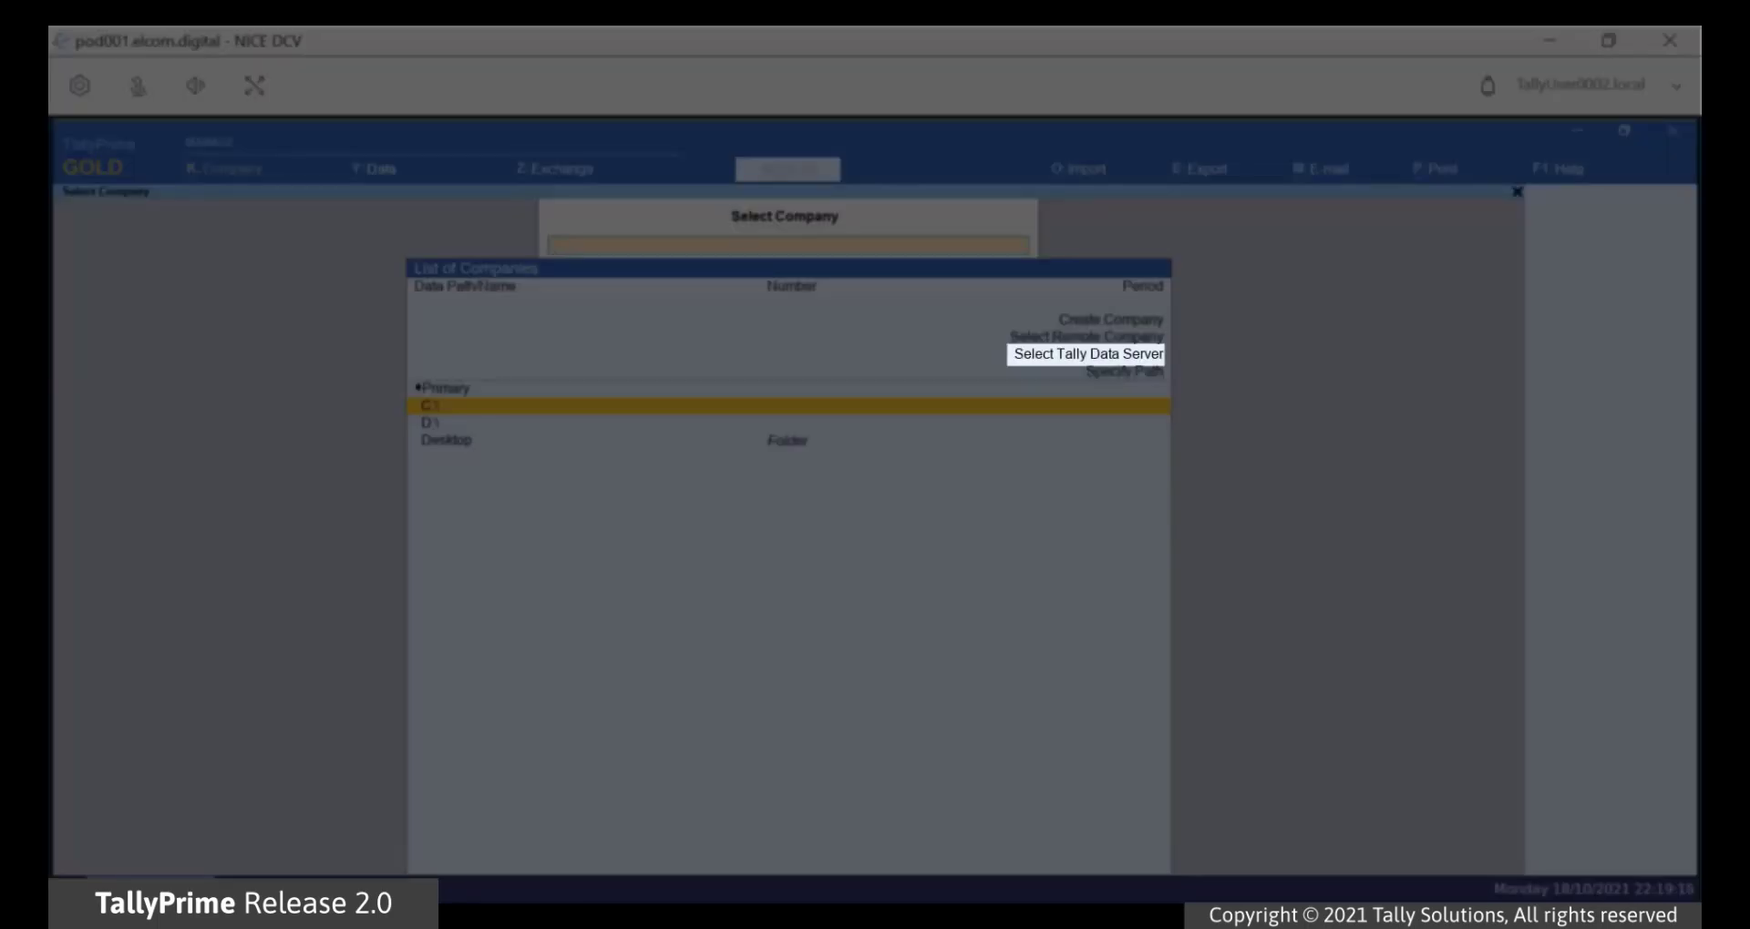
Step: Choose Select Tally Data Server to list tallyuser01.local's companies, including National Enterprises
{"action": "key", "text": "Up"}
{"action": "key", "text": "Up"}
{"action": "key", "text": "Up"}
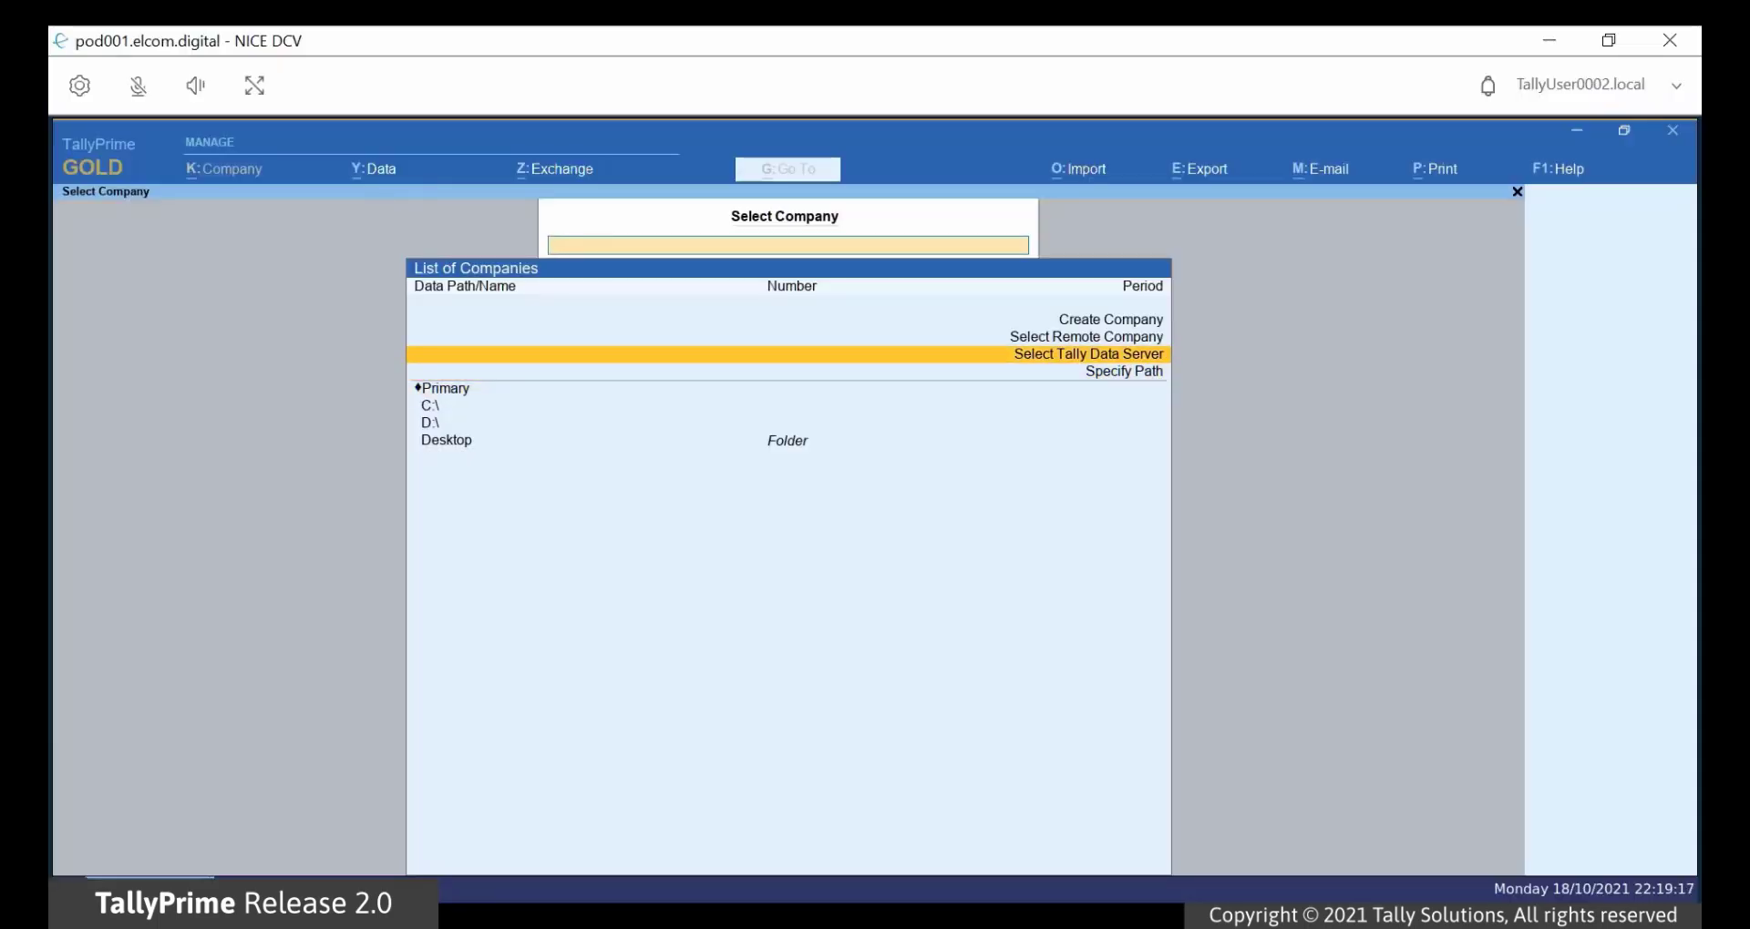
{"action": "key", "text": "Return"}
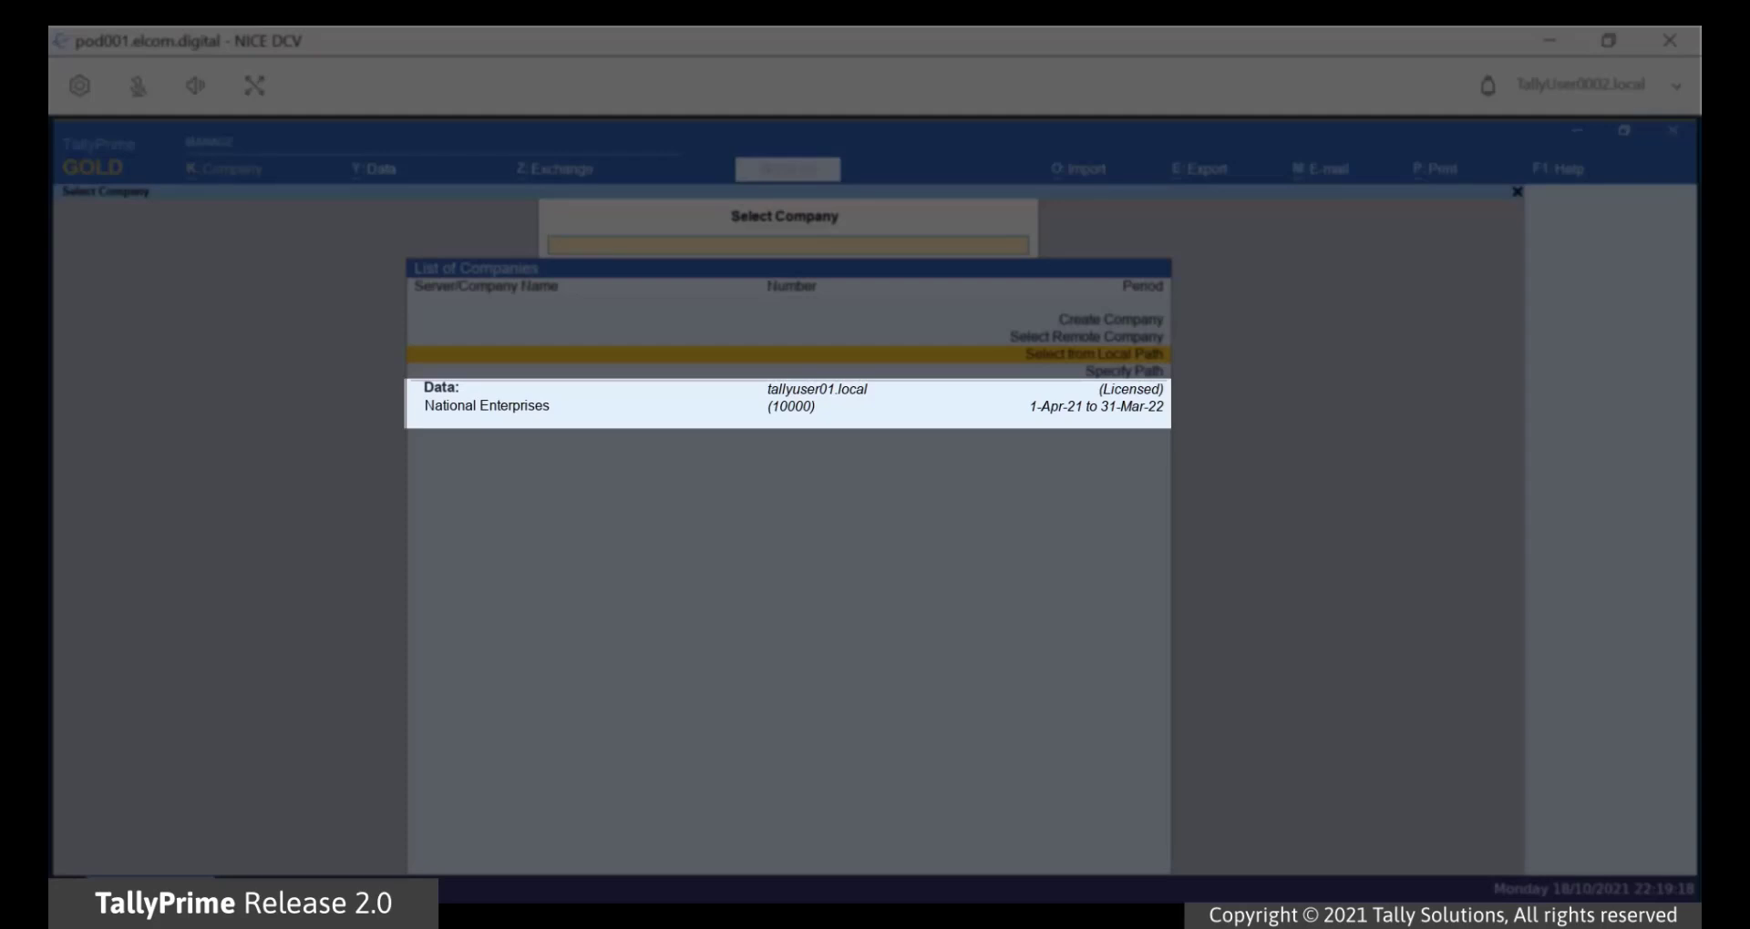